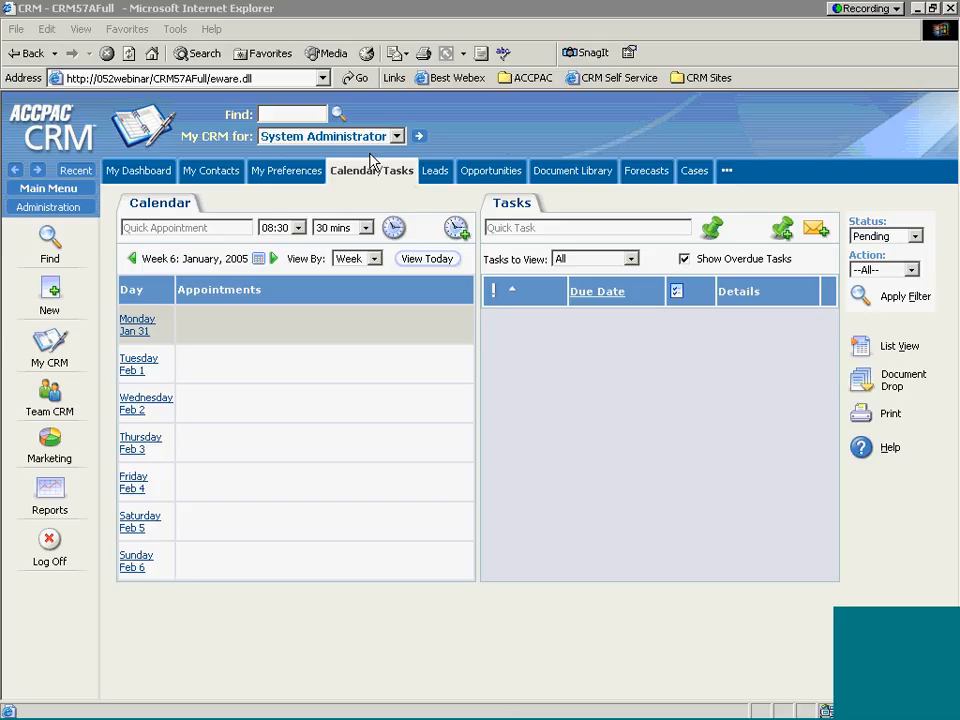
Open the Workflow & Escalation Configuration page in the advanced customization area of administration.
left_click(32, 210)
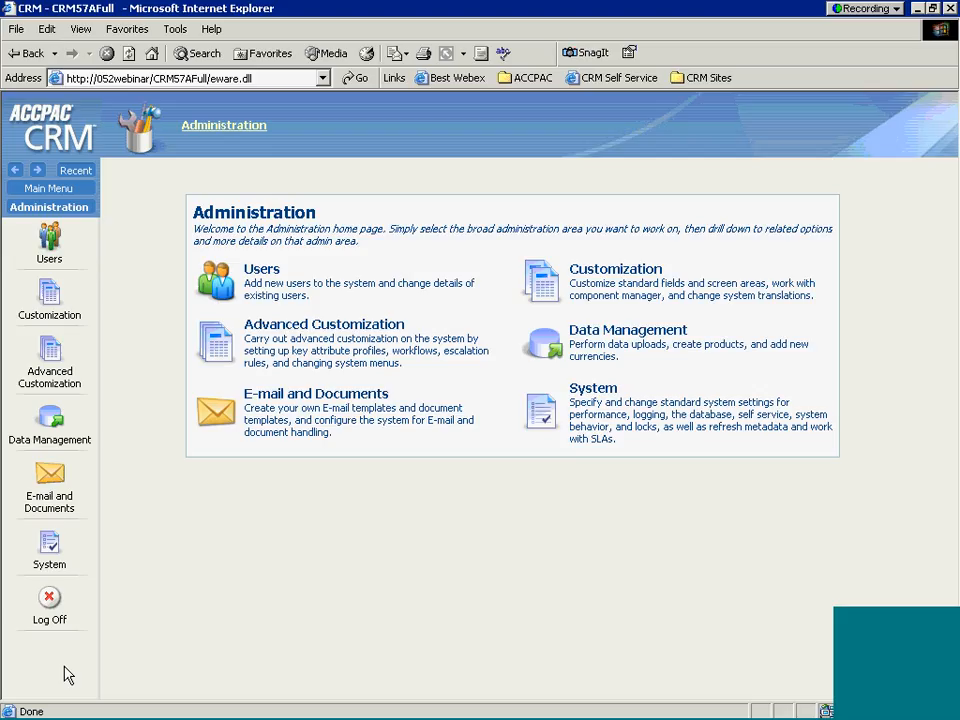
left_click(50, 354)
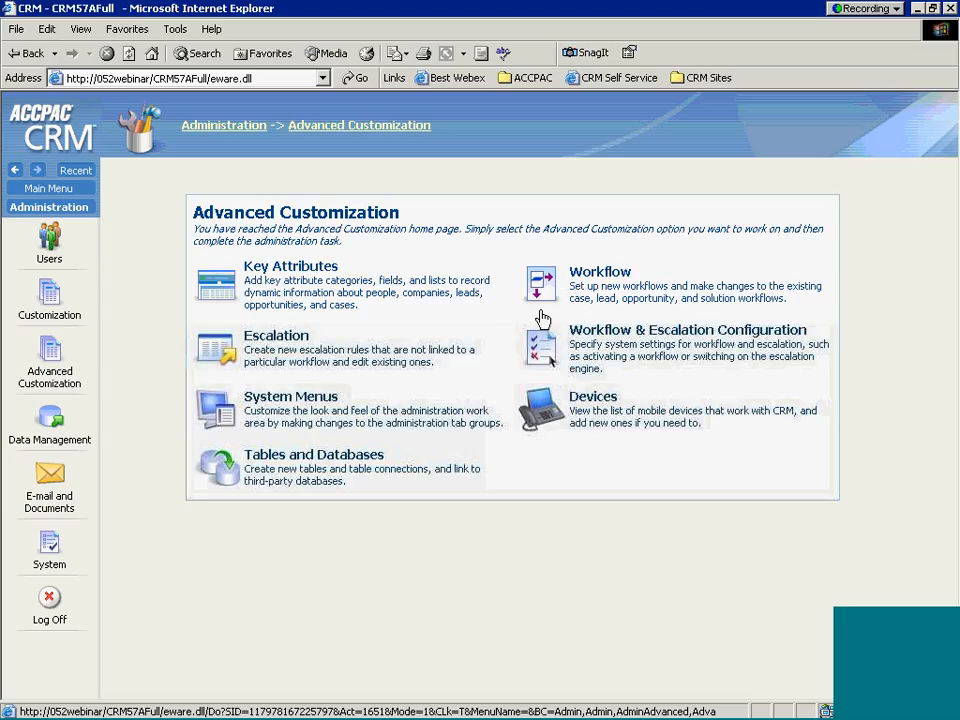
left_click(541, 356)
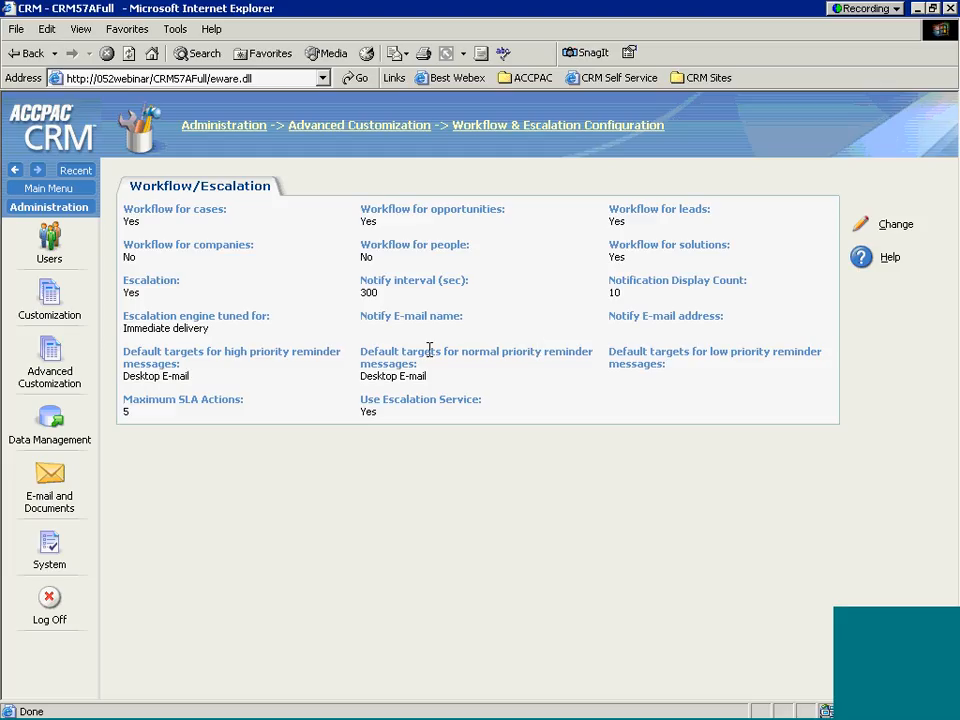
Review which entities have workflow switched on, including cases, companies, people and solutions, and check the notify interval.
left_click_drag(146, 223, 124, 207)
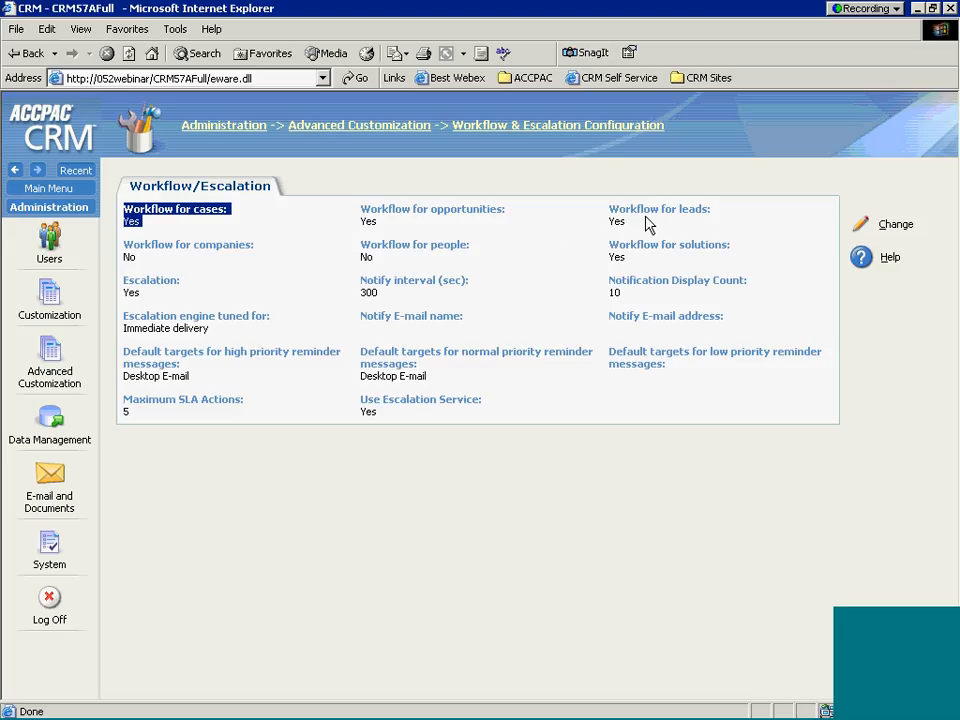
left_click_drag(156, 266, 119, 247)
left_click_drag(378, 258, 360, 247)
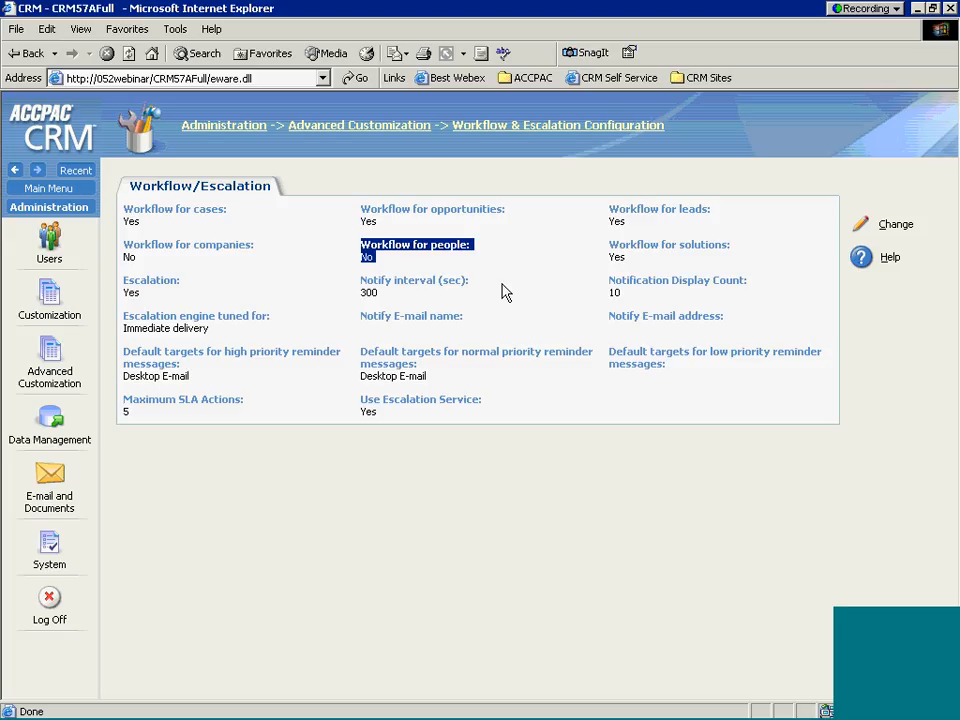
triple_click(615, 257)
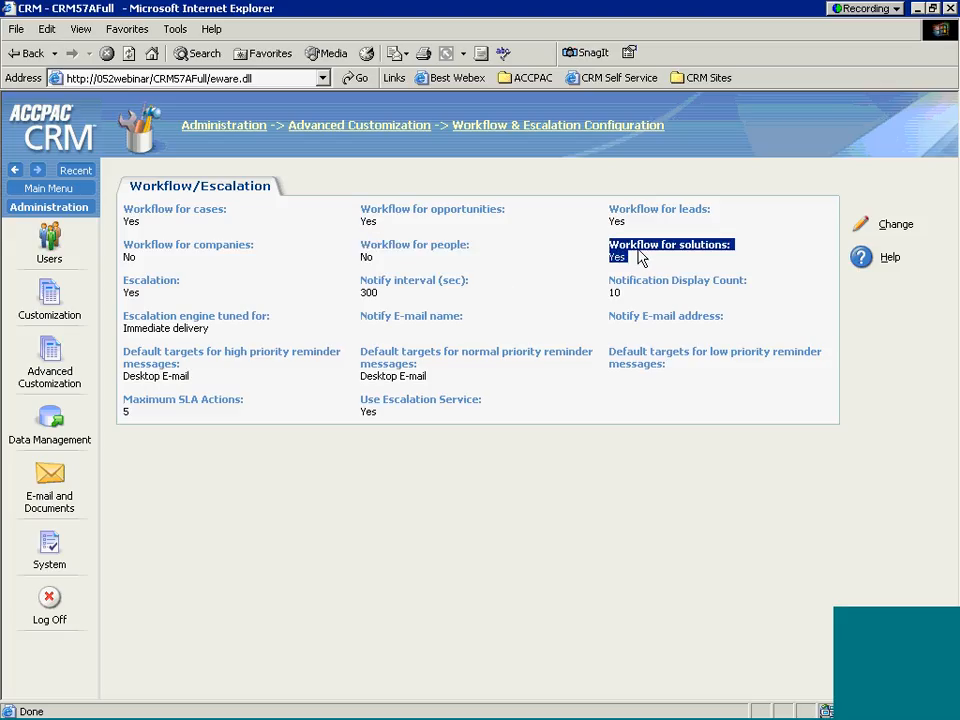
left_click(386, 300)
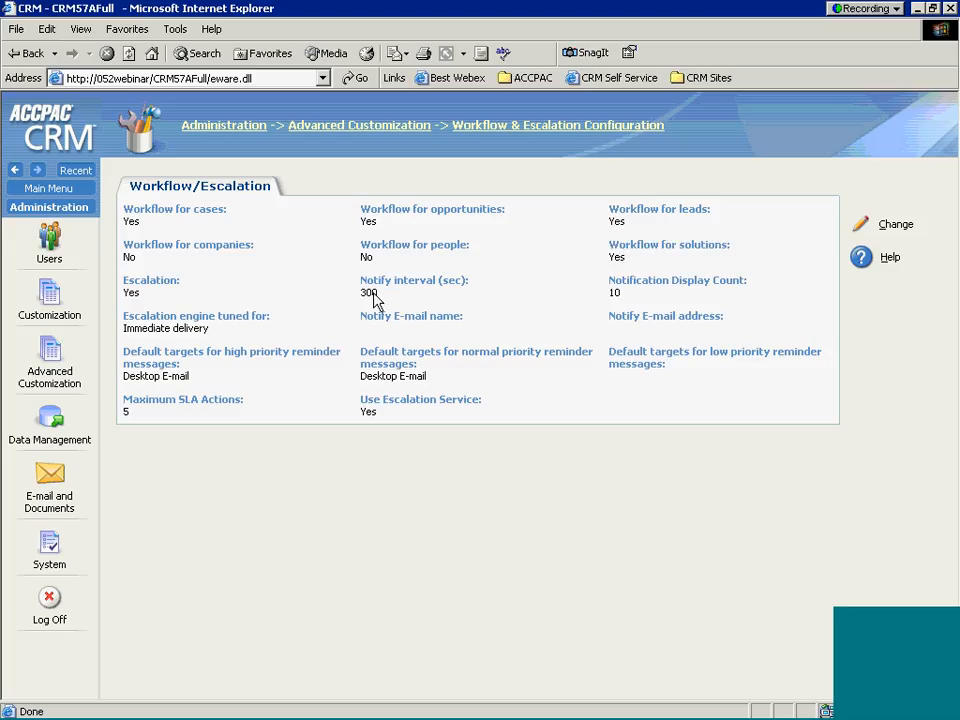
triple_click(370, 294)
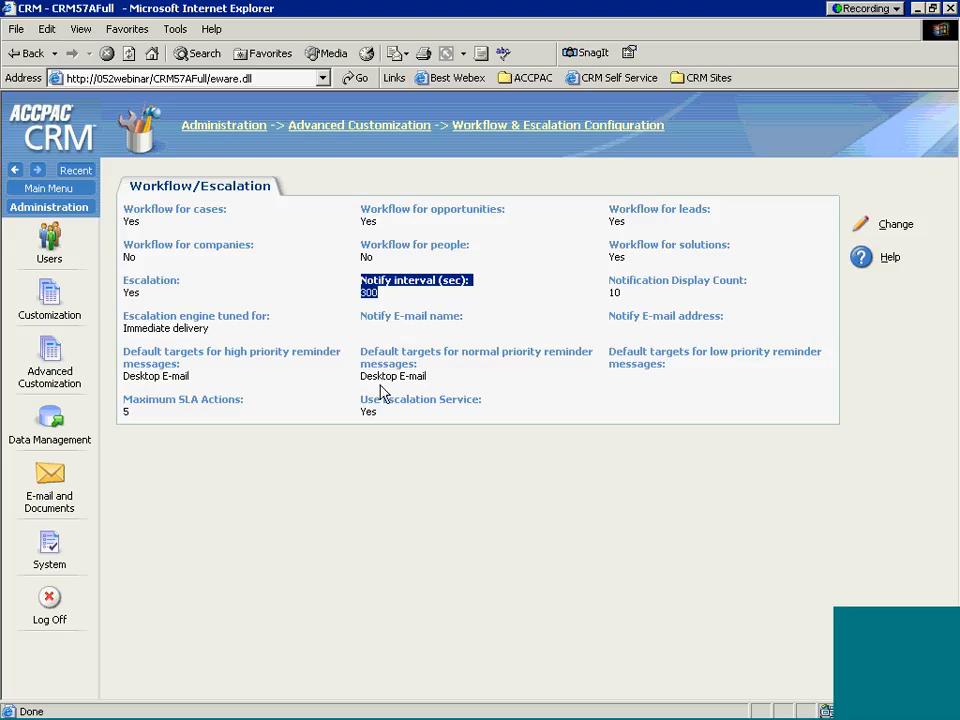
Return to Advanced Customization and open the Opportunity Workflow from the list of workflows.
left_click(345, 130)
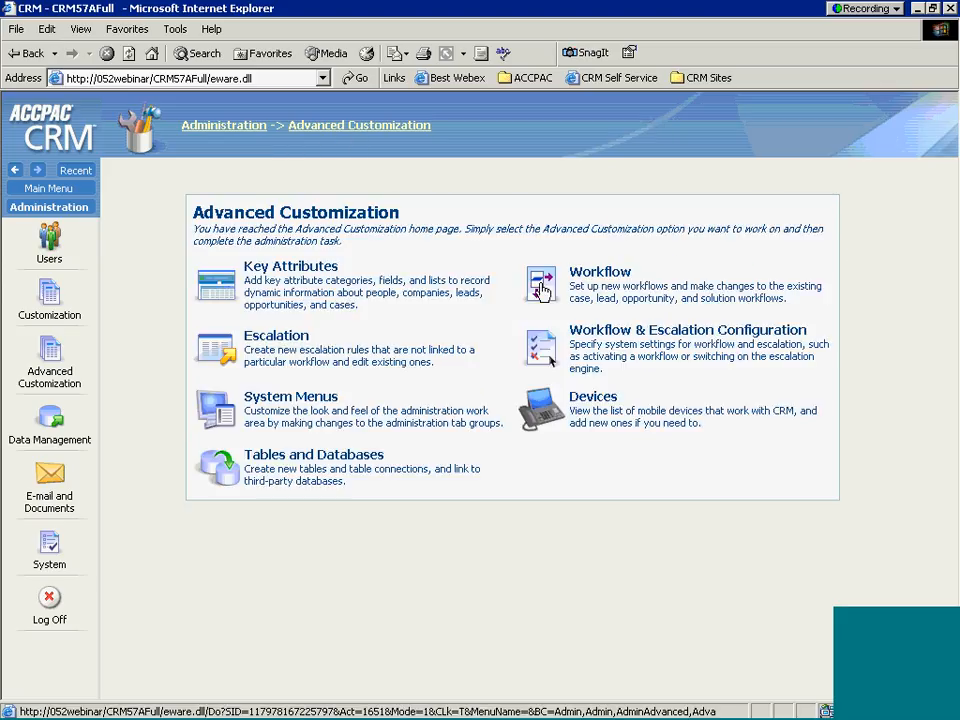
left_click(540, 290)
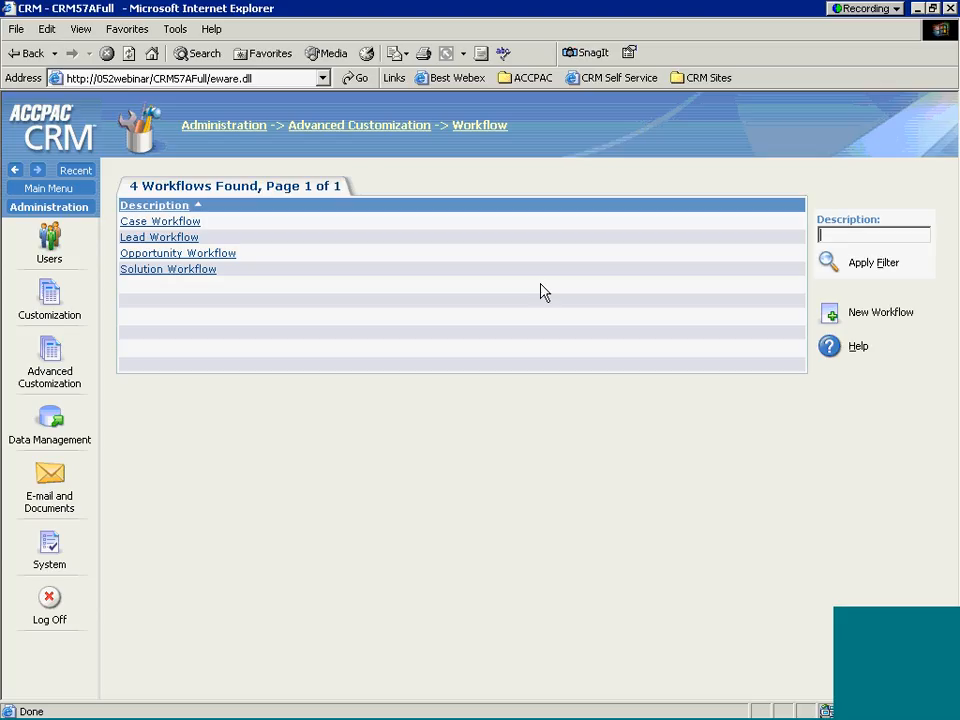
left_click(164, 258)
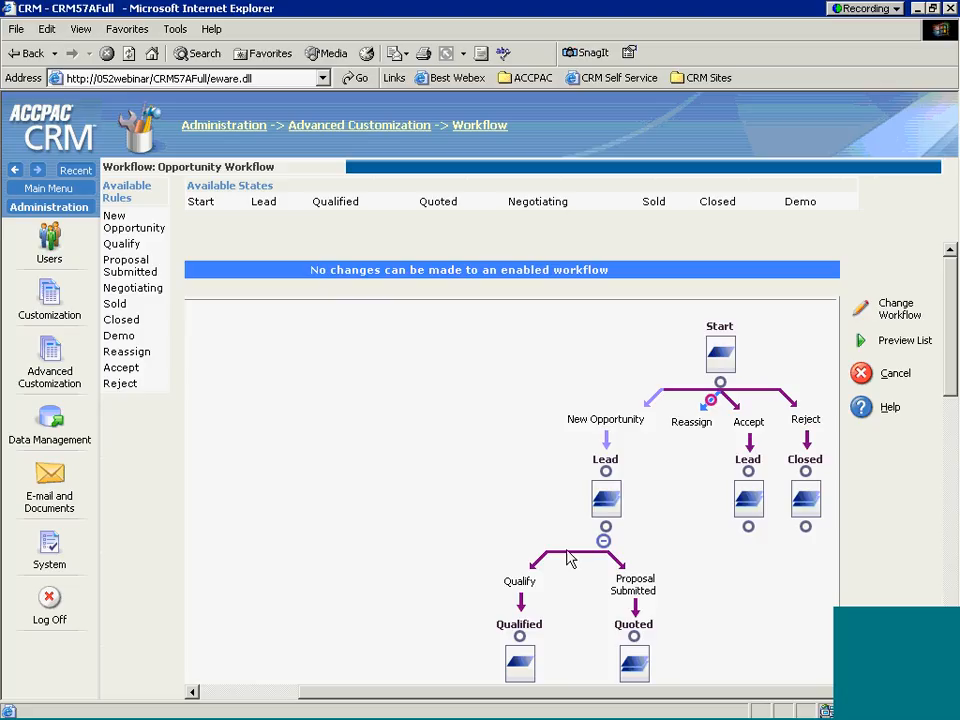
Disable the Opportunity Workflow and save the setting so that its tree can be edited.
left_click(855, 310)
left_click(628, 236)
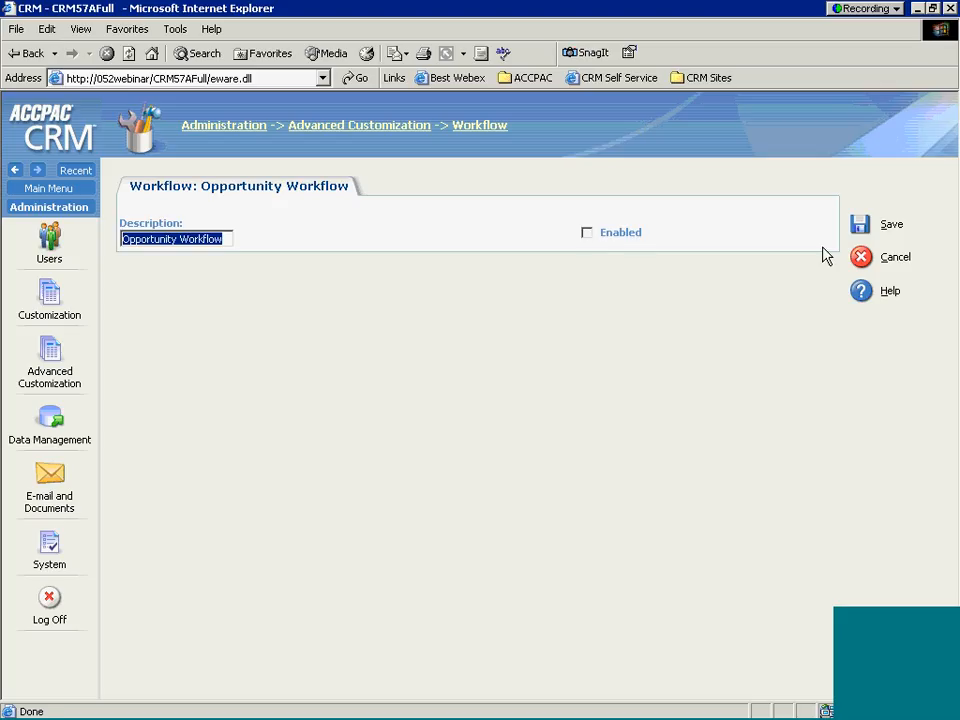
left_click(858, 226)
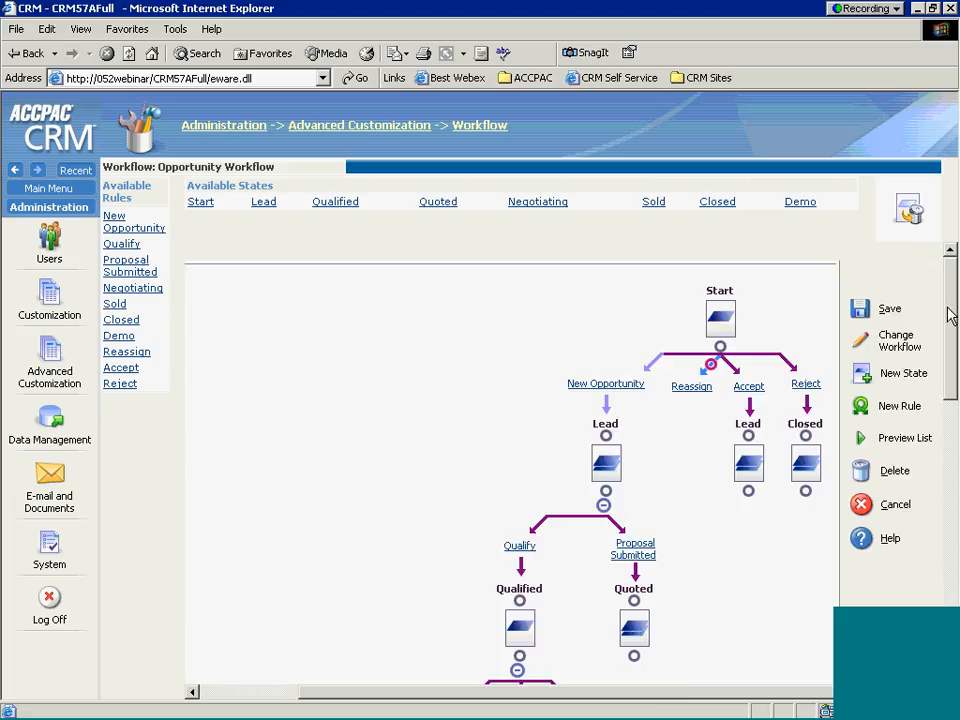
Create a workflow state named Intermediary with the description "approval" and save it.
left_click_drag(950, 316, 953, 378)
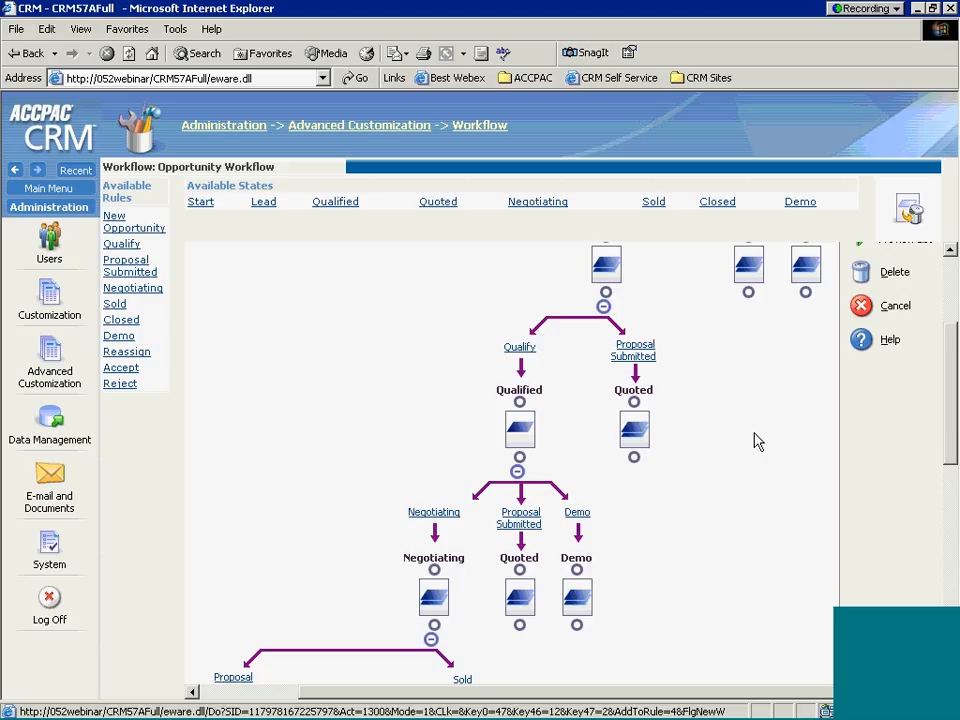
left_click_drag(950, 450, 951, 336)
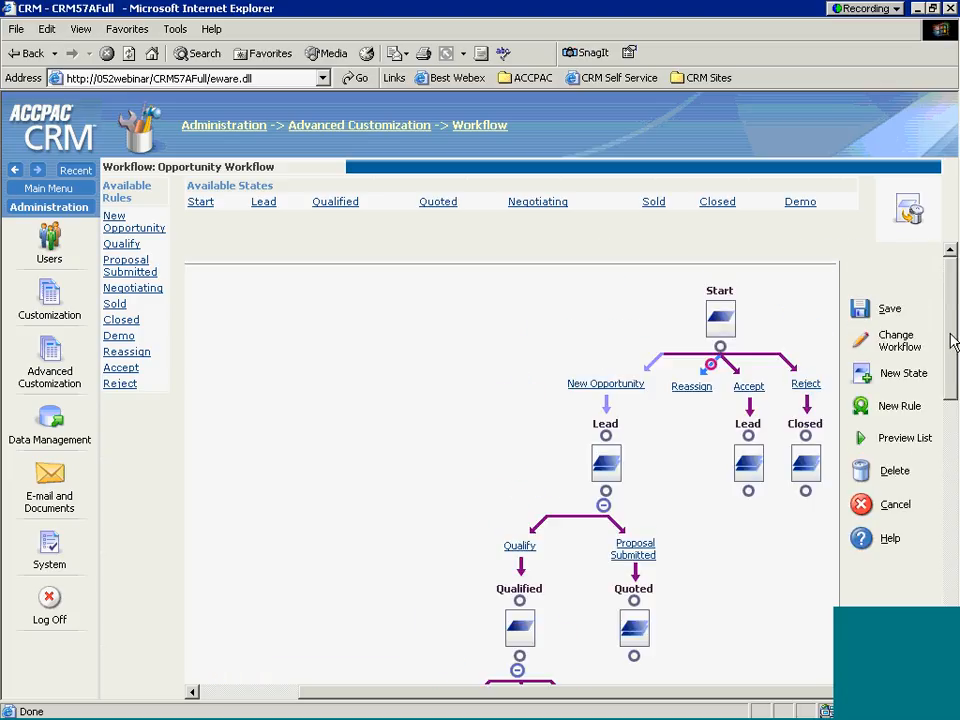
left_click(860, 378)
type("In")
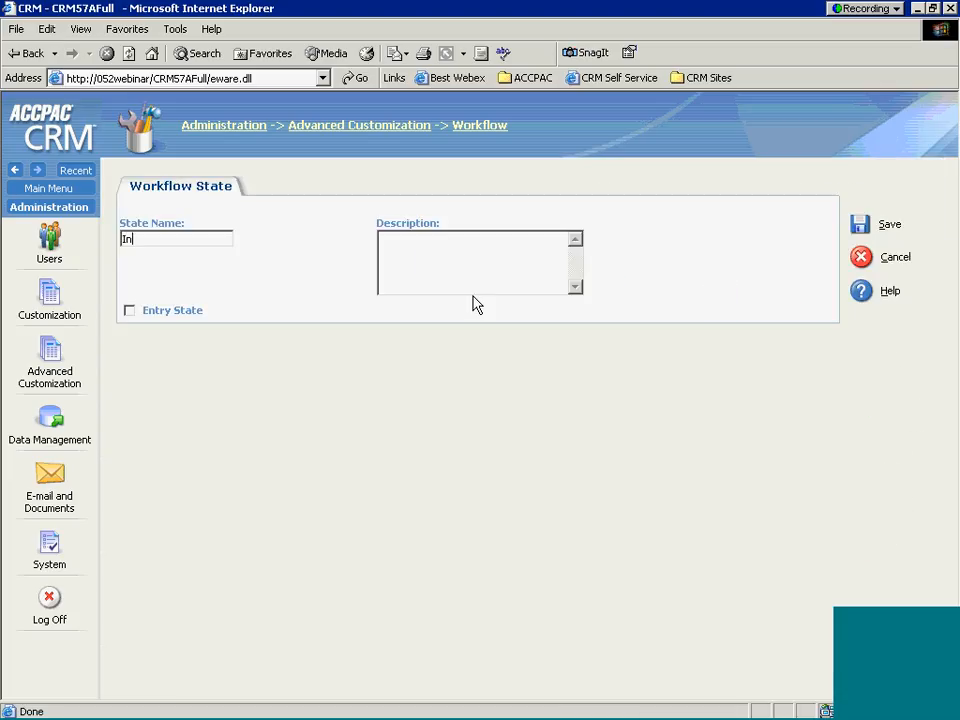
type("termediary")
key("Tab")
type("approval")
left_click(869, 230)
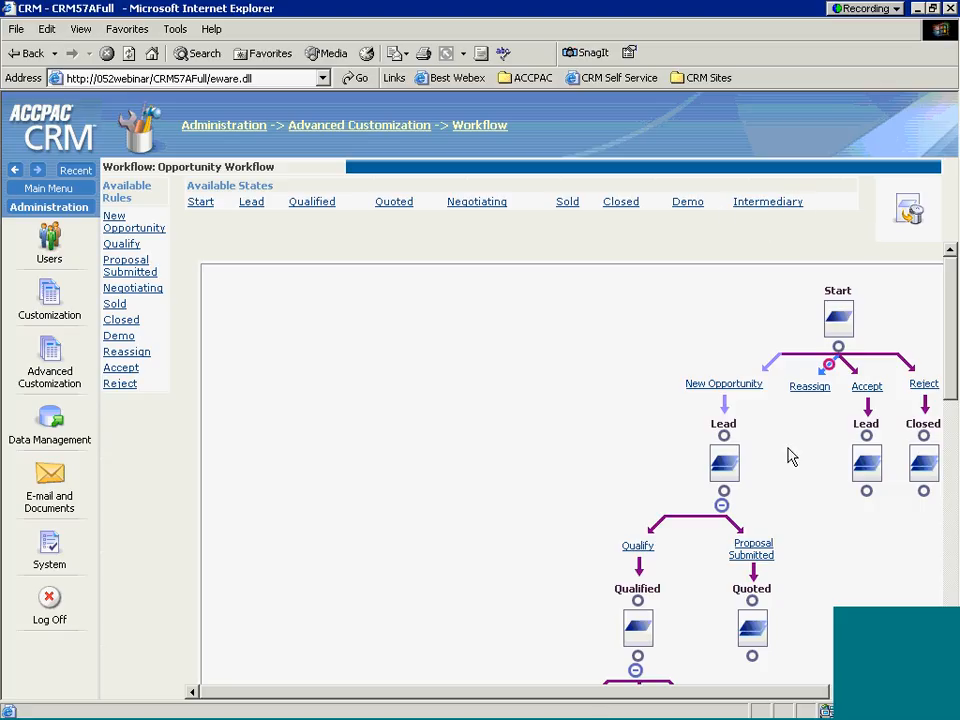
Attach the Intermediary state beneath the Lead state of the New Opportunity branch in the workflow tree.
left_click_drag(632, 692, 766, 692)
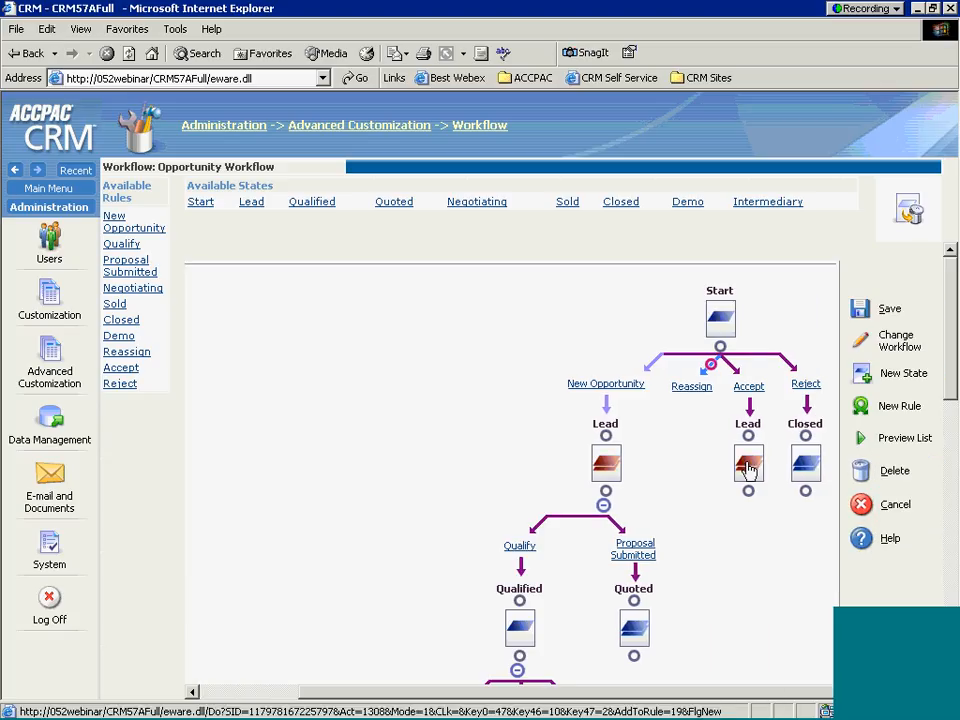
left_click_drag(768, 208, 605, 496)
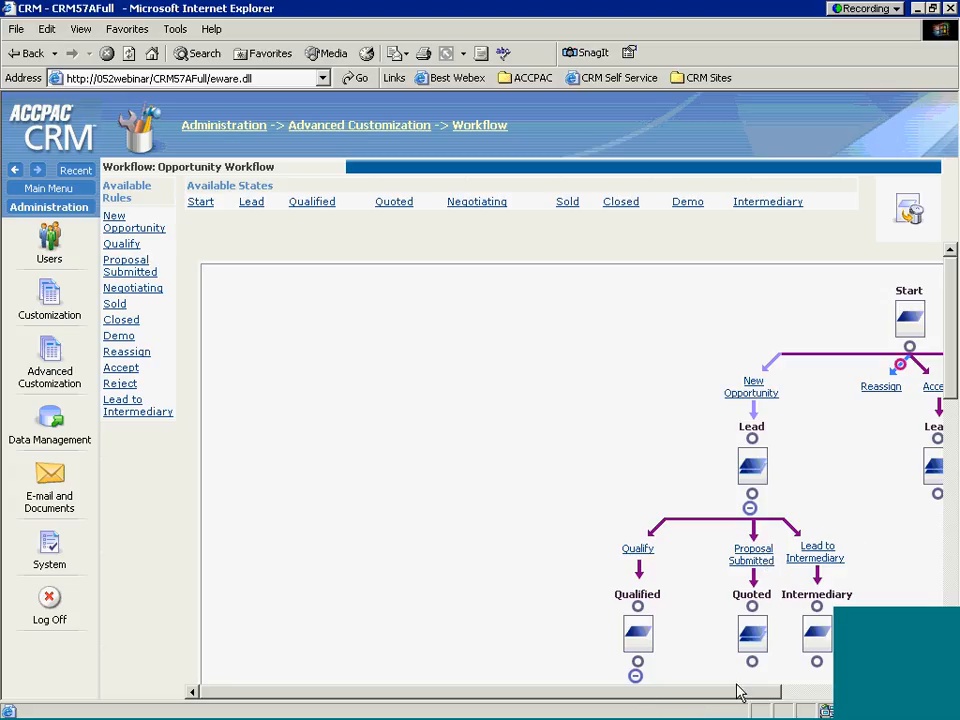
left_click(806, 694)
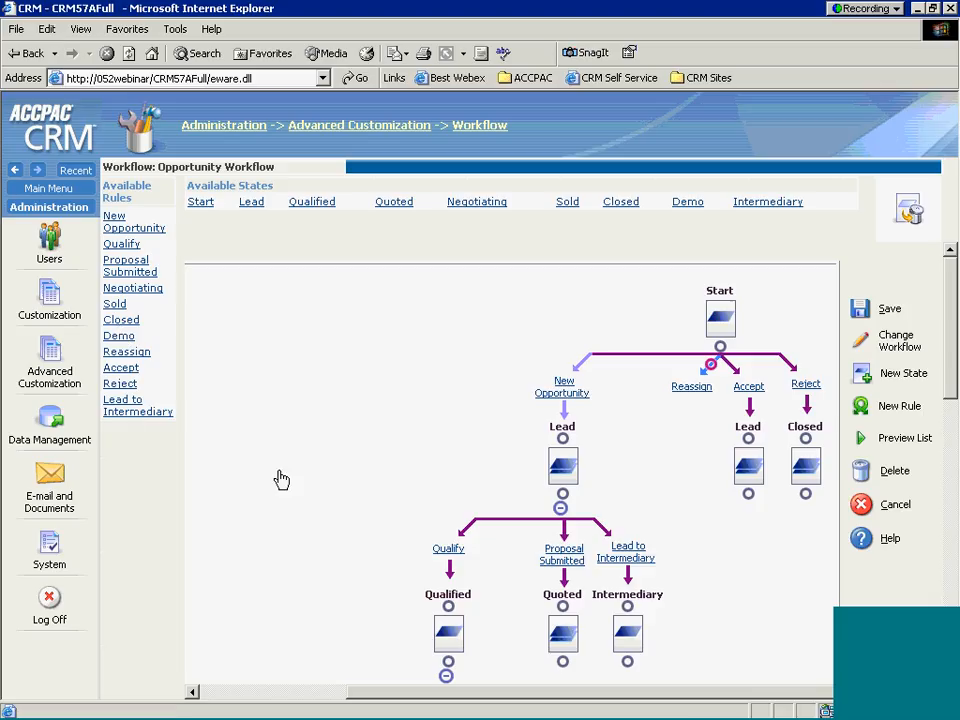
Open the Qualify rule and examine its name, rule types, alternative images, team restriction options and JavaScript condition field.
left_click(449, 551)
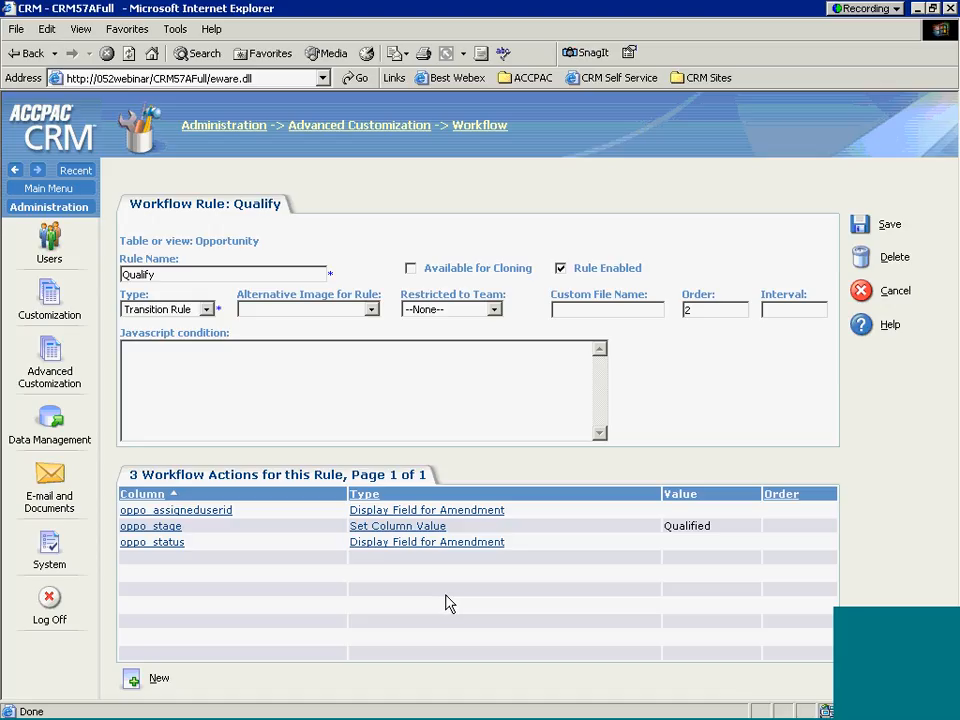
double_click(152, 274)
left_click(207, 311)
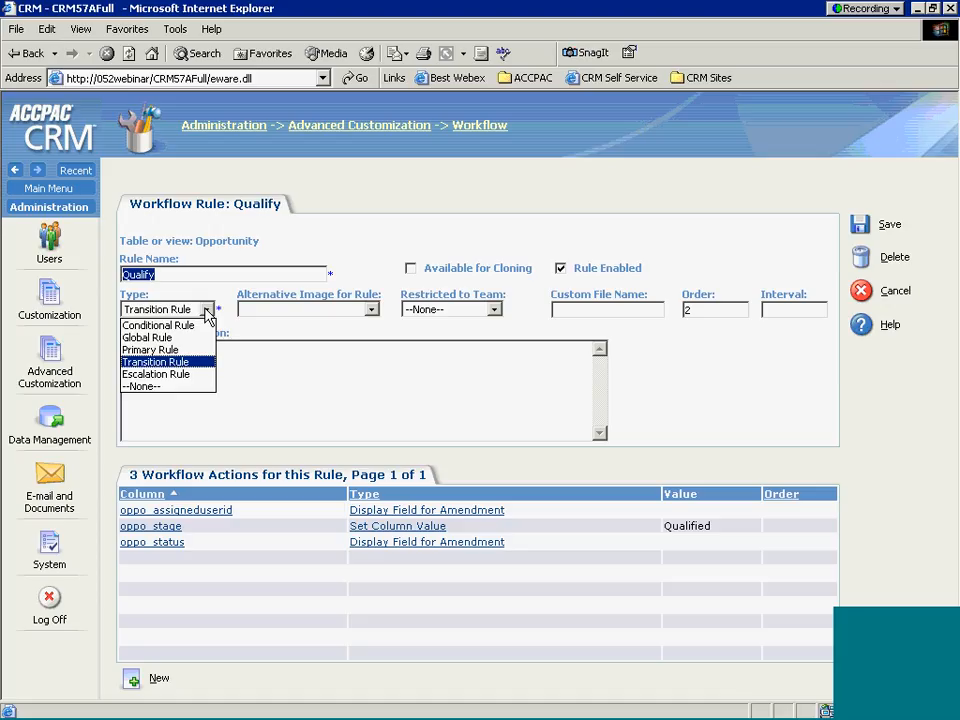
left_click(208, 311)
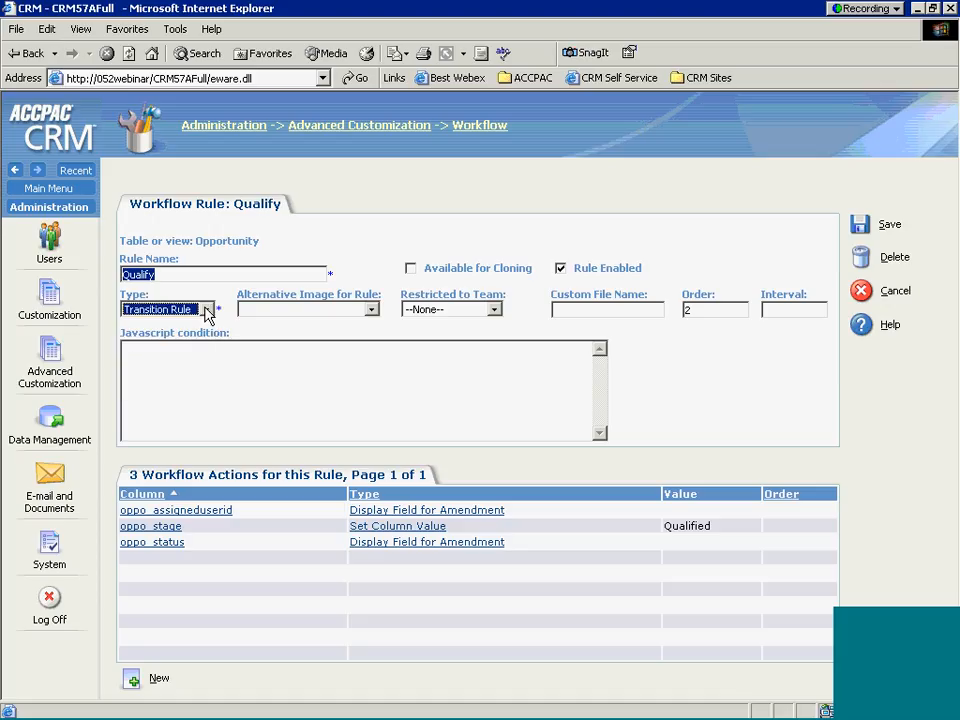
left_click(371, 311)
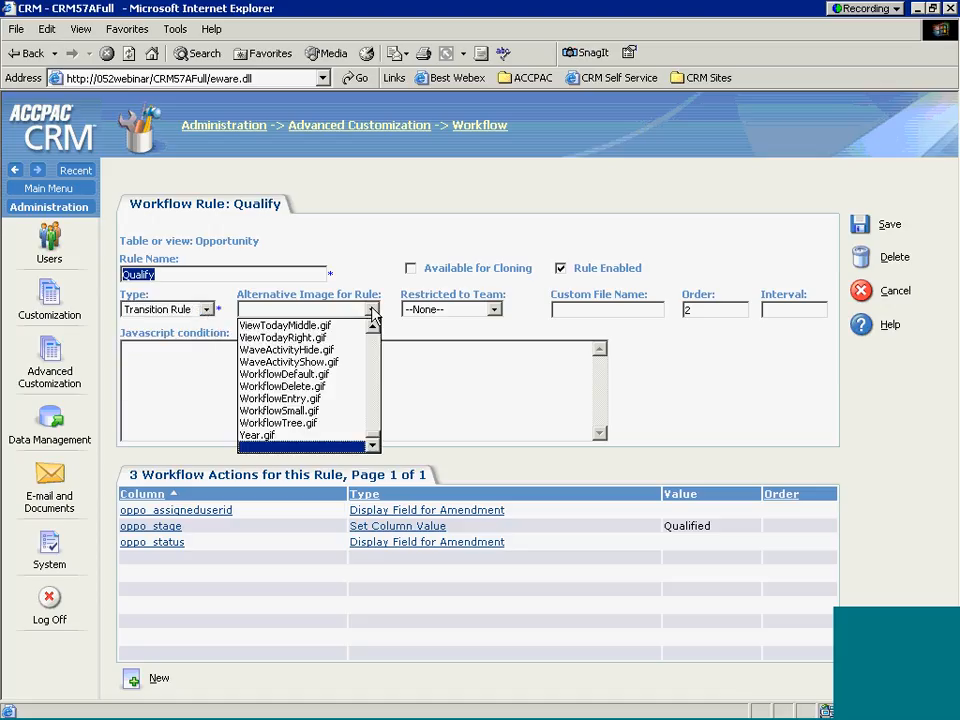
left_click(372, 314)
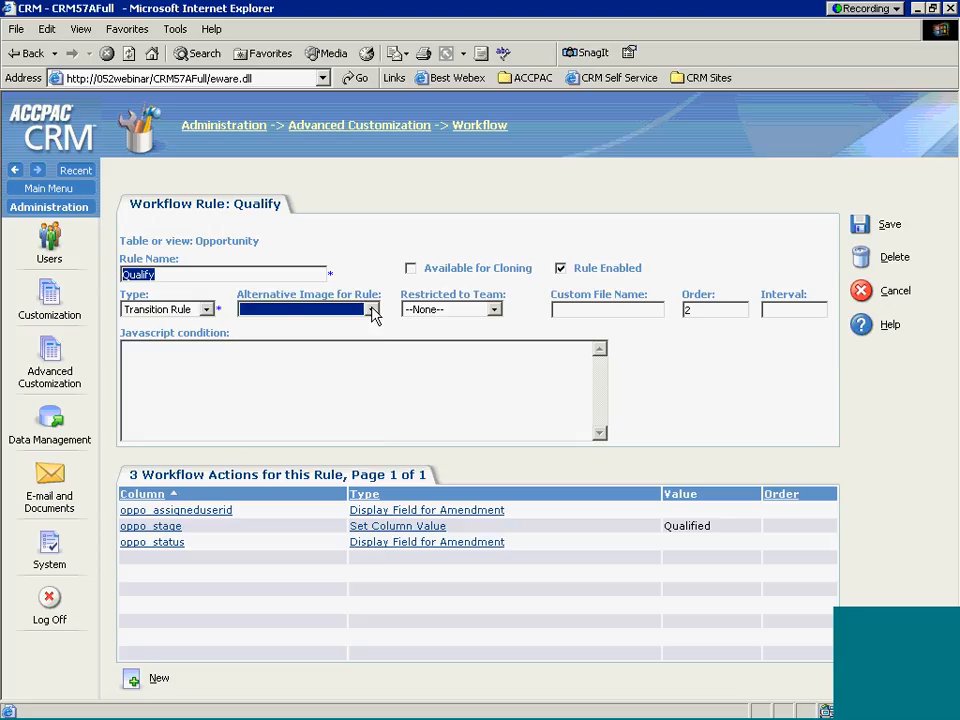
left_click(495, 311)
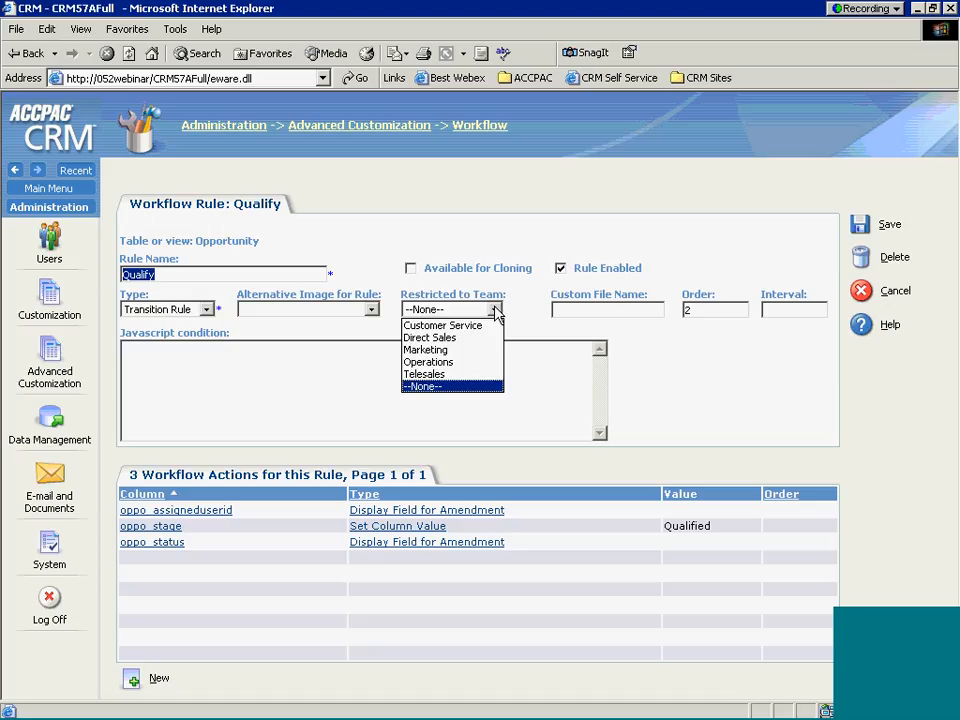
left_click(734, 328)
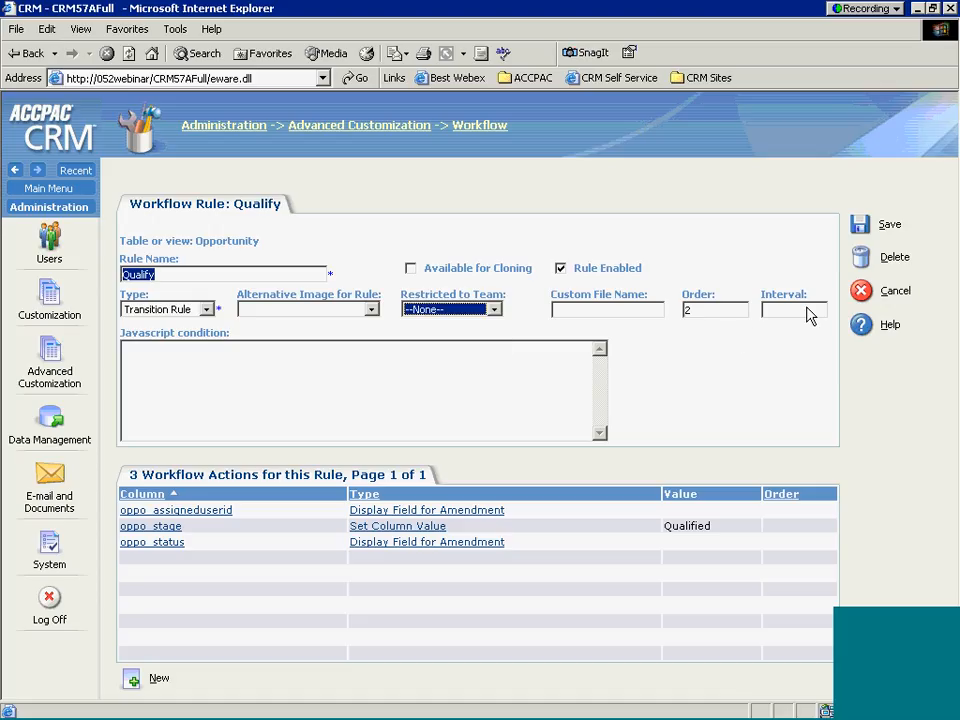
left_click(762, 418)
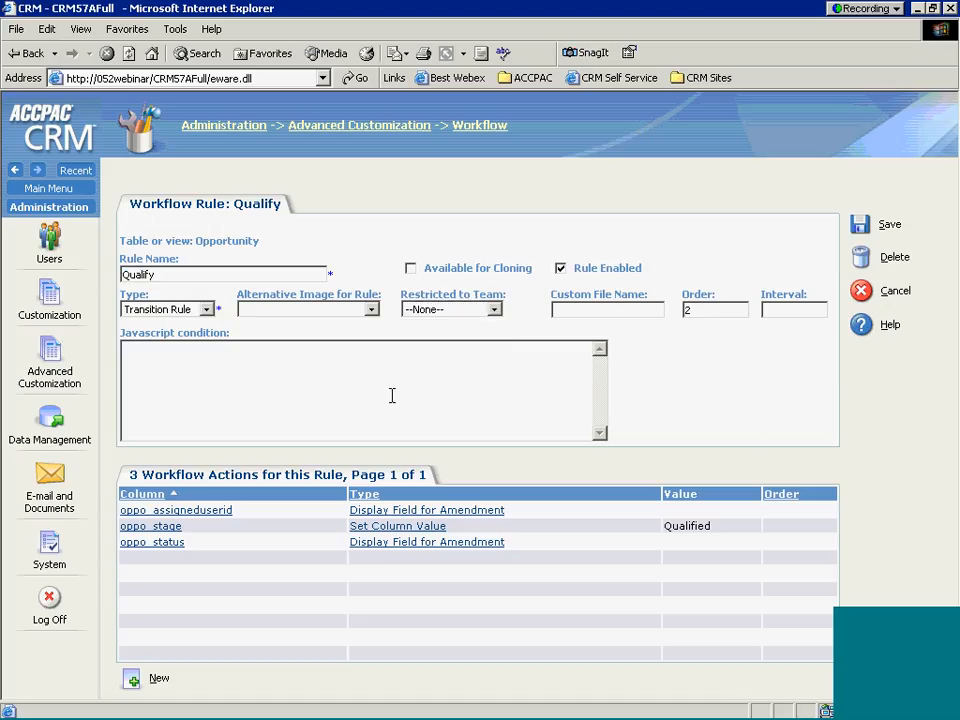
left_click(303, 376)
View the available workflow actions for the Qualify rule and the Send E-mail action's fields, and leave the rule without saving.
left_click(131, 683)
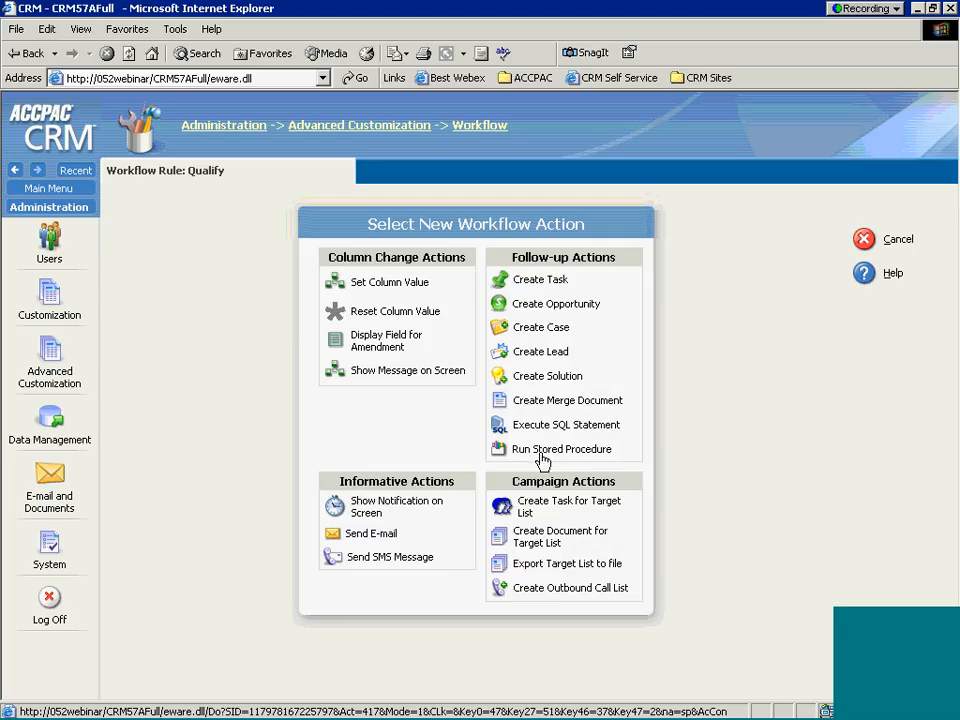
left_click(369, 537)
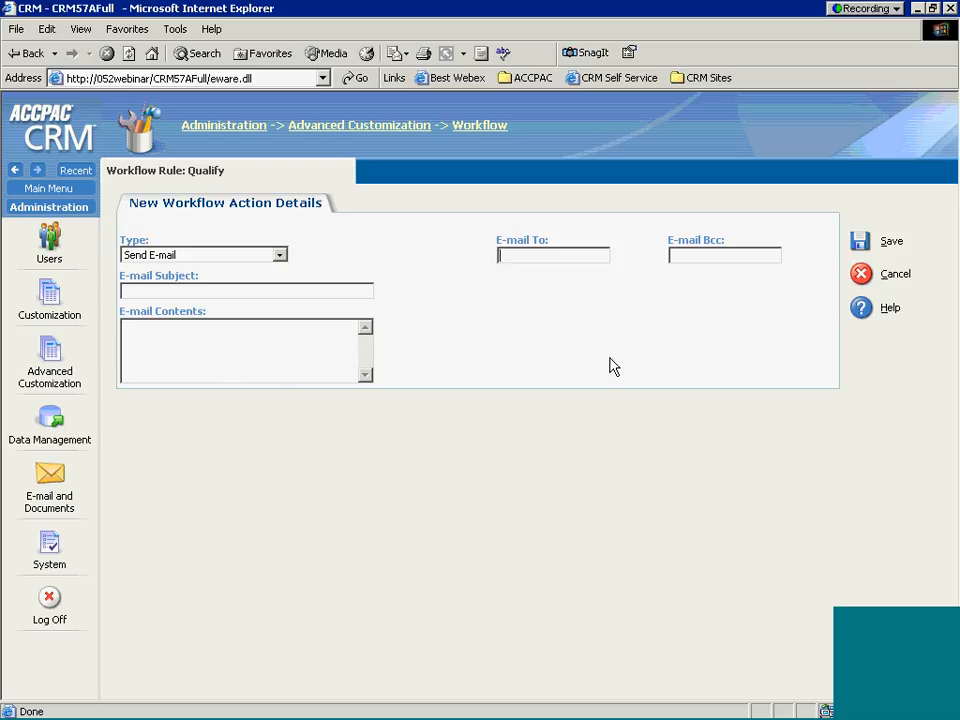
left_click(860, 278)
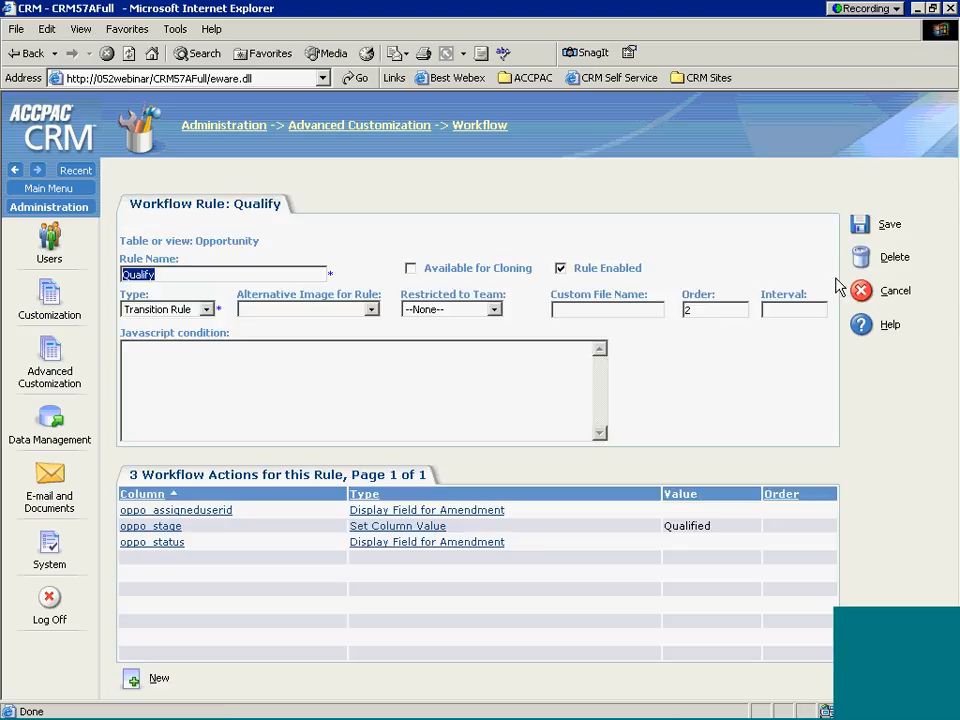
left_click(860, 290)
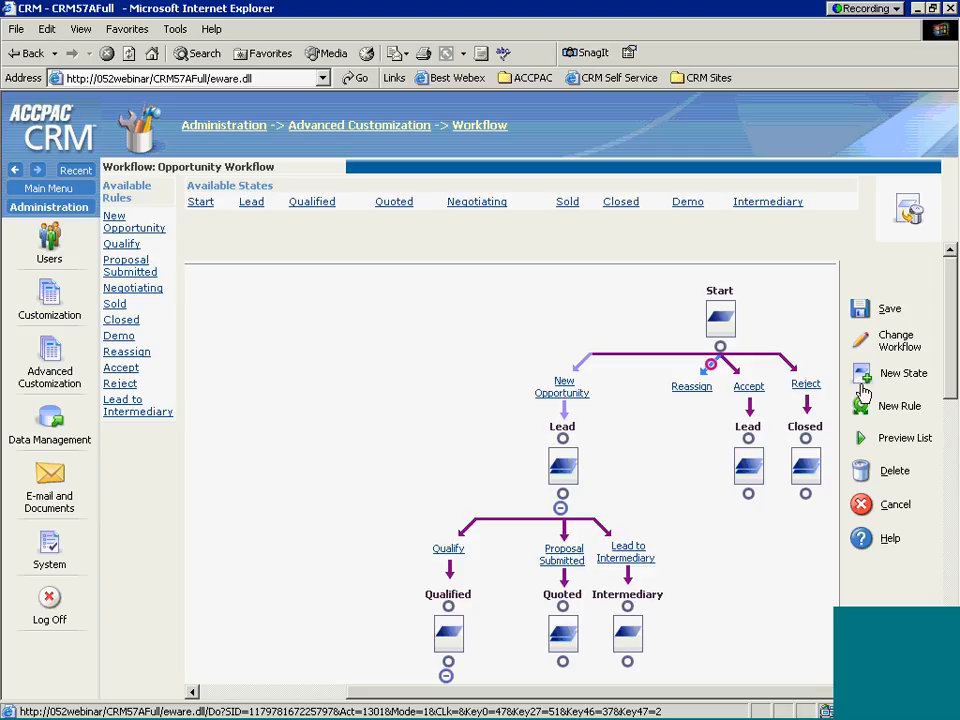
left_click(864, 342)
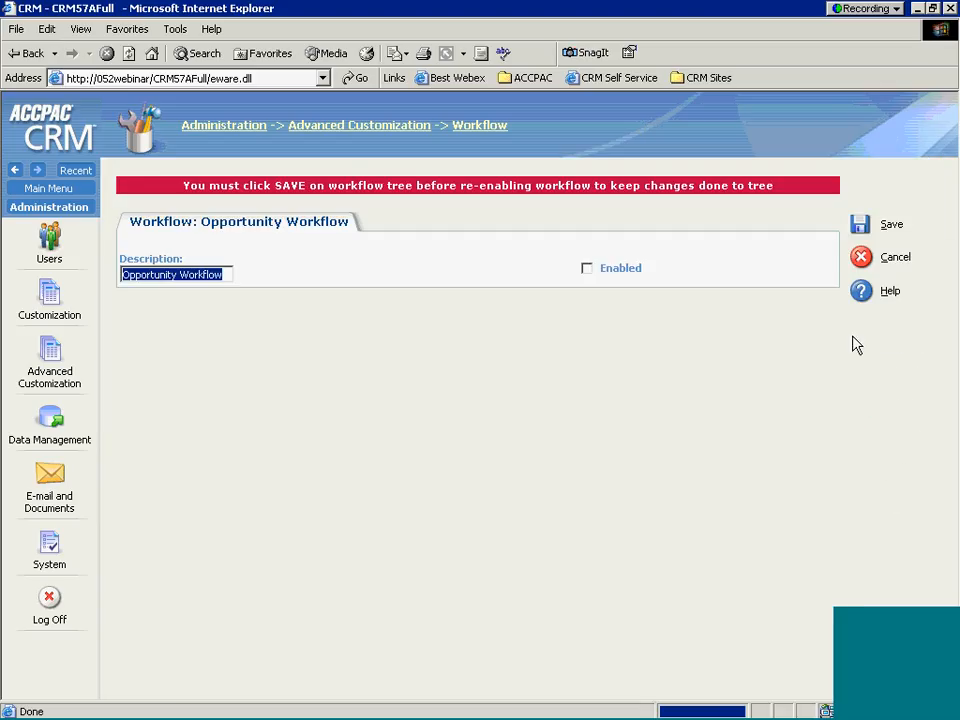
left_click(587, 268)
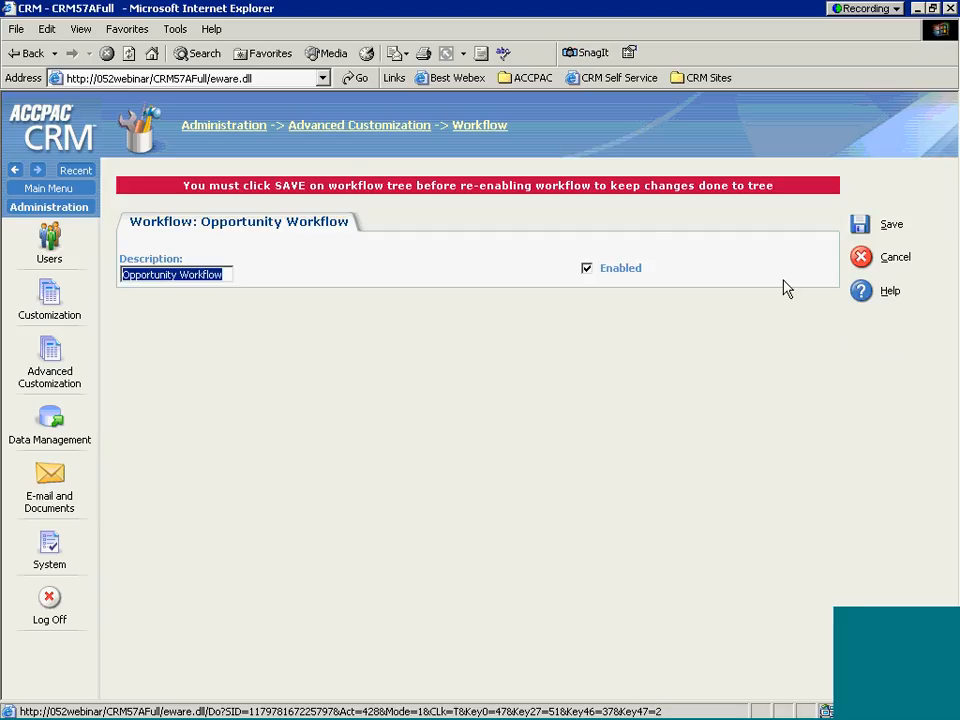
left_click(860, 258)
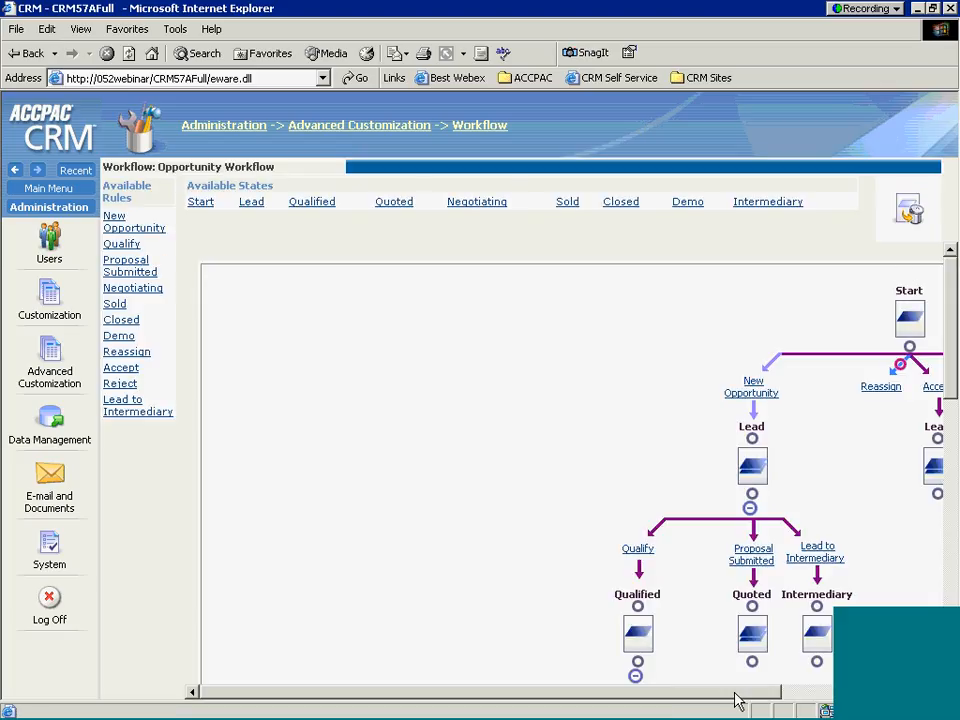
Leave the Opportunity Workflow without saving and start a new opportunity record.
left_click(857, 506)
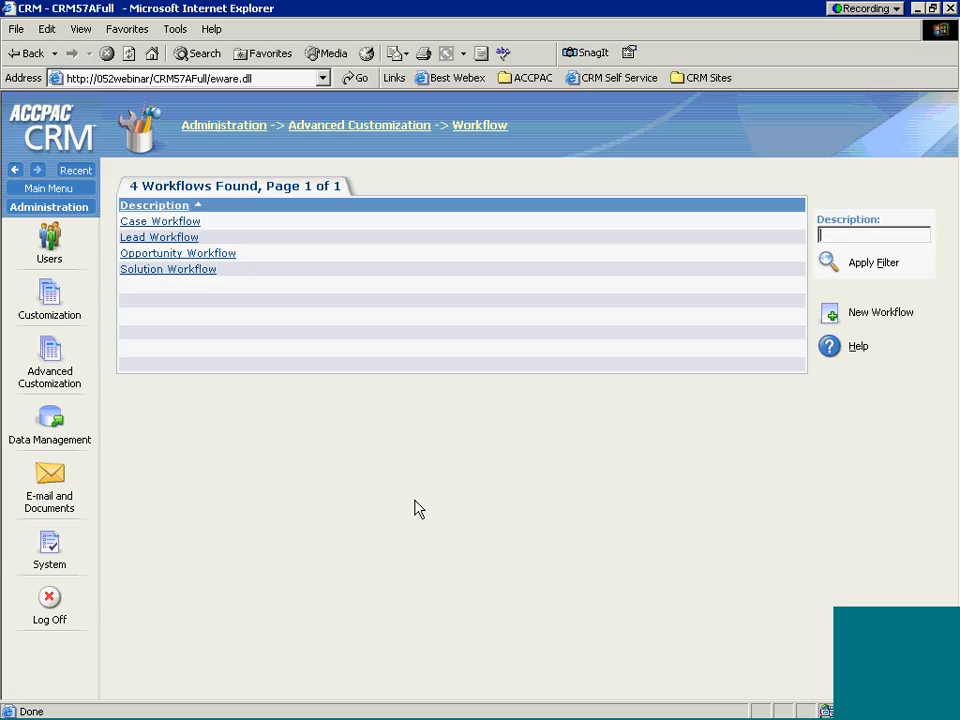
left_click(52, 190)
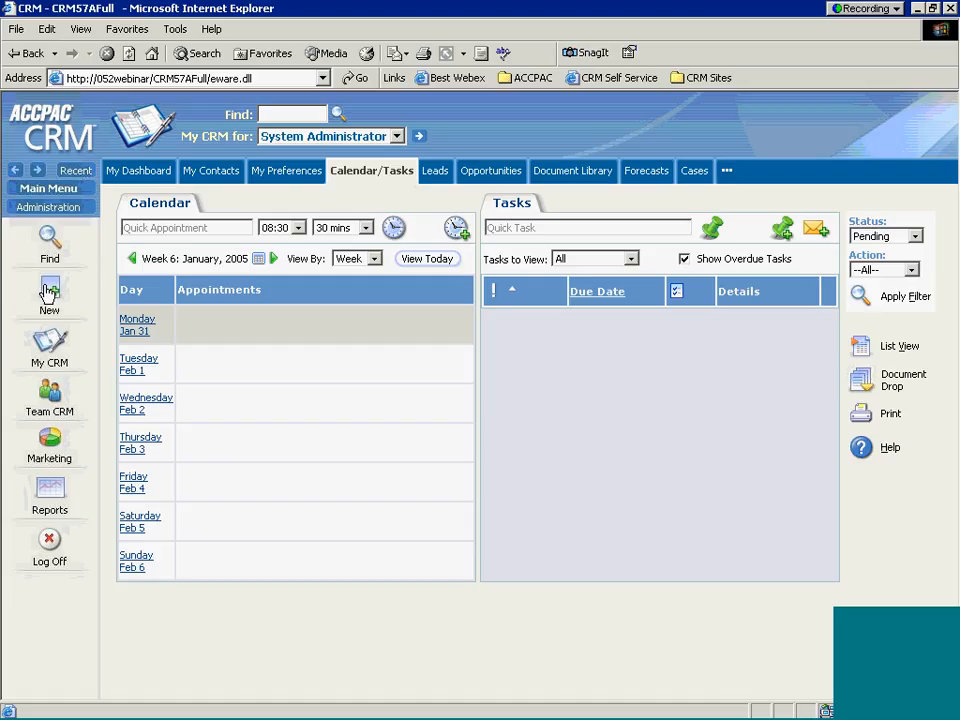
mouse_move(48, 290)
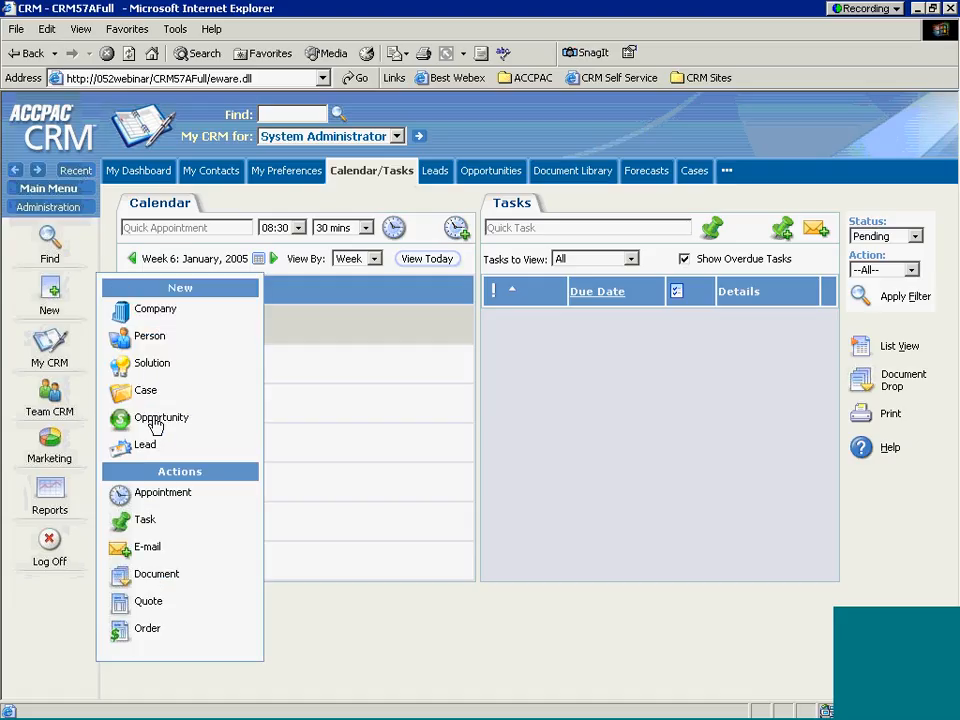
left_click(155, 425)
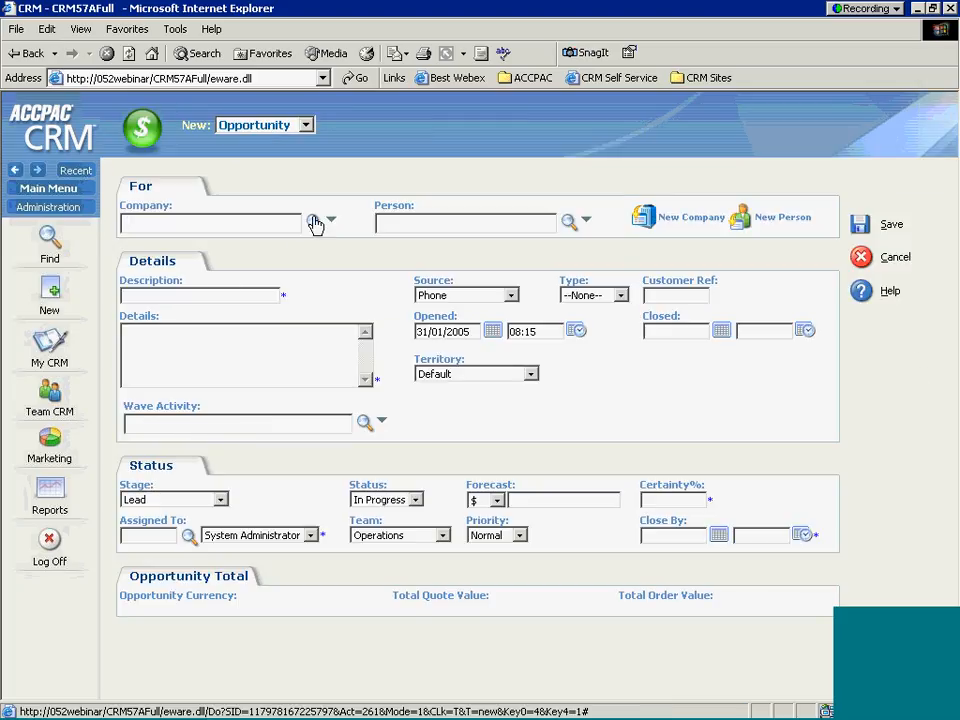
Look up companies matching "eur", choose Eurolandia as the opportunity's company and pick the second listed contact as its person.
type("eur")
left_click(313, 222)
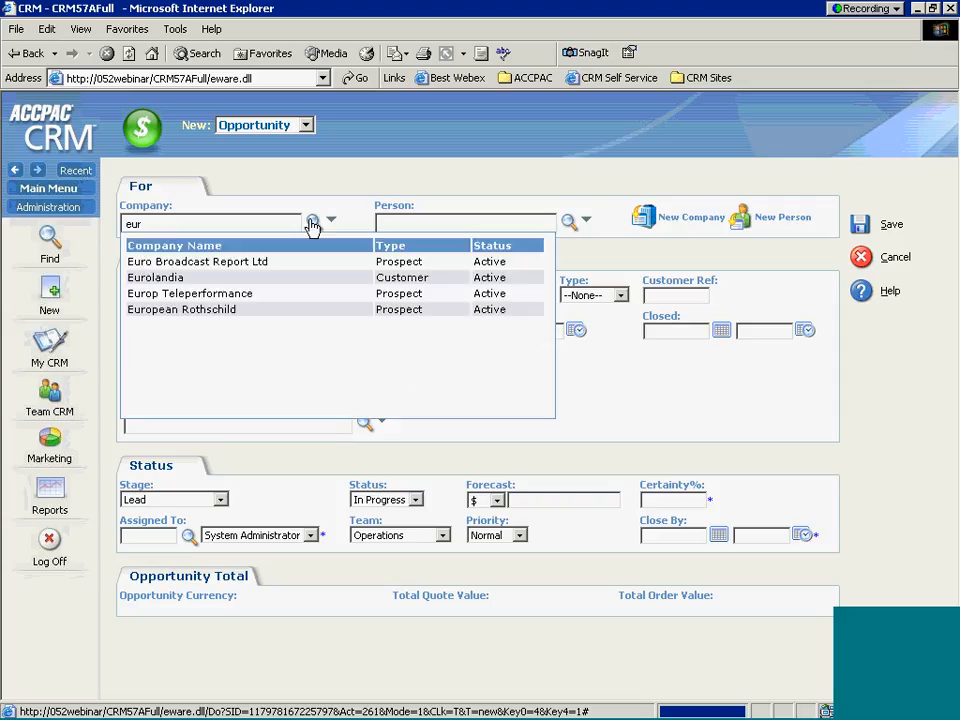
left_click(155, 278)
left_click(568, 222)
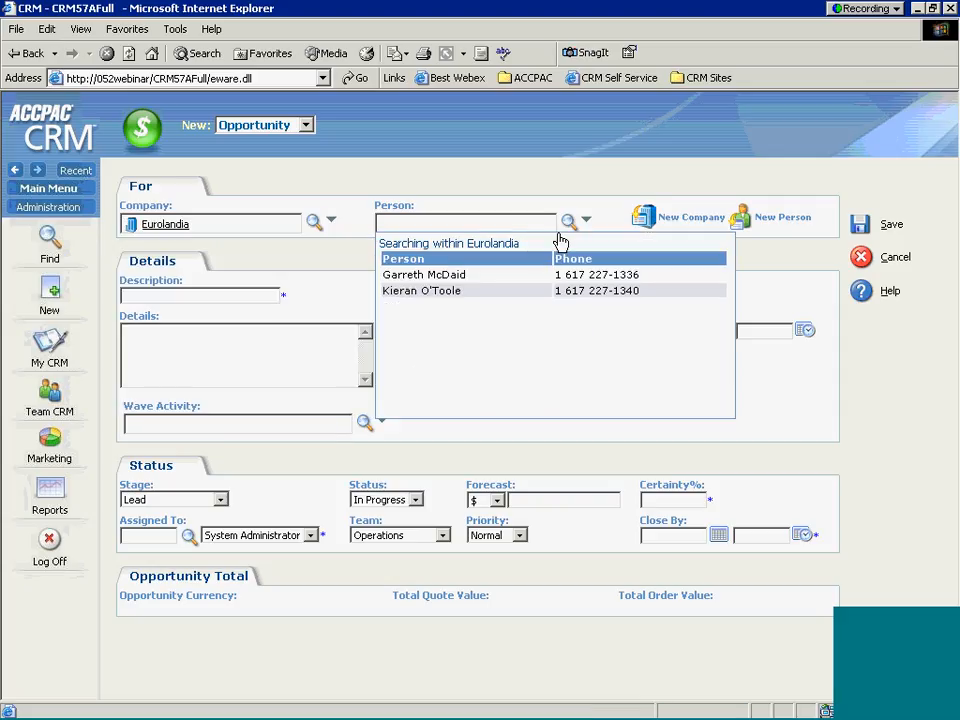
left_click(425, 291)
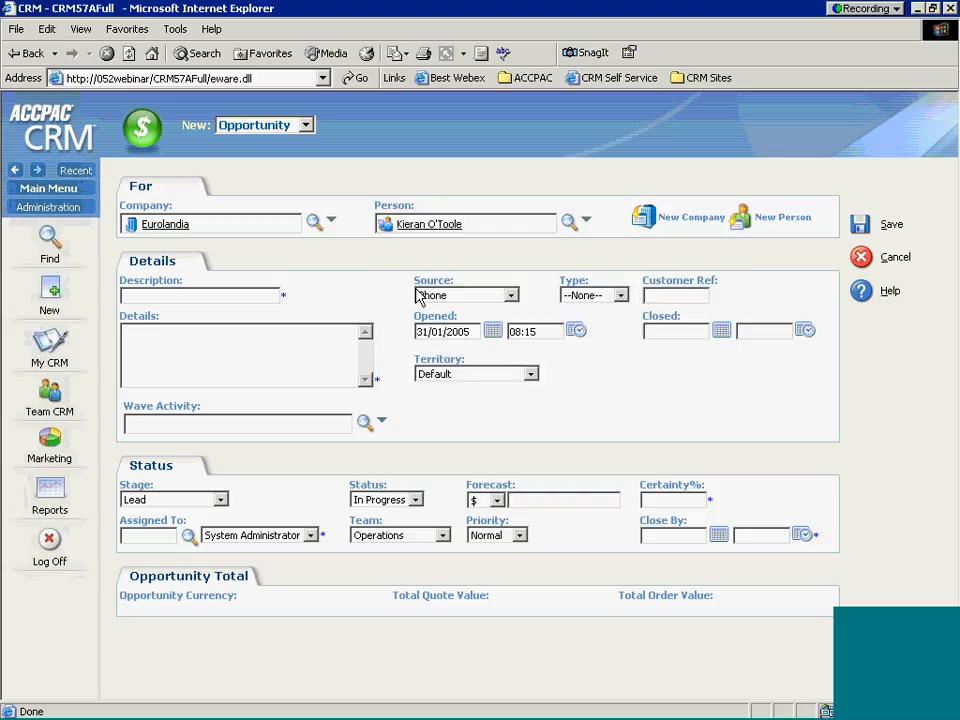
Describe the opportunity as "Widget Purchase" and enter the details "very interested in our stainless steel widgets".
left_click(215, 296)
type("Widget Purchase")
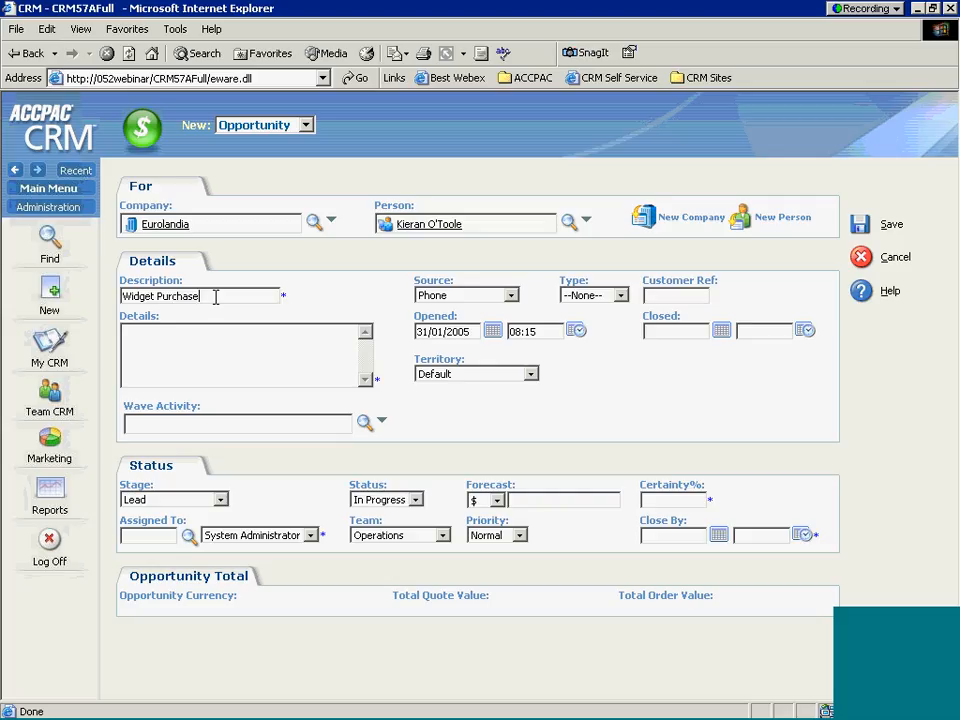
left_click(278, 333)
type("very interested in our st")
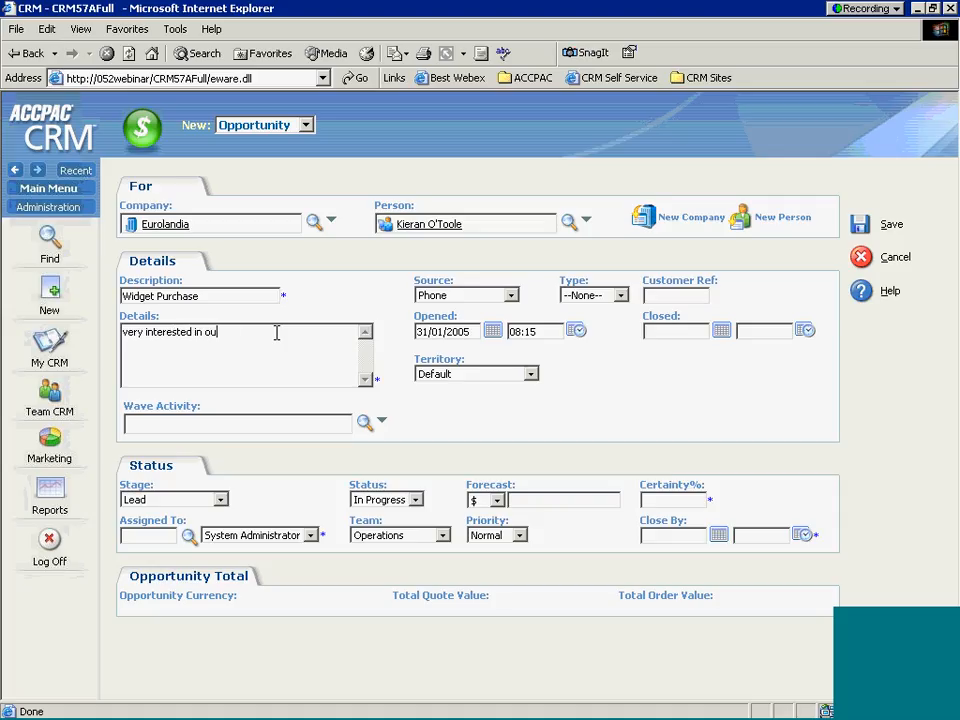
type("ainless steel widgets")
double_click(284, 297)
Set the opportunity's type to Mix and its wave activity to Email Shot.
left_click(621, 296)
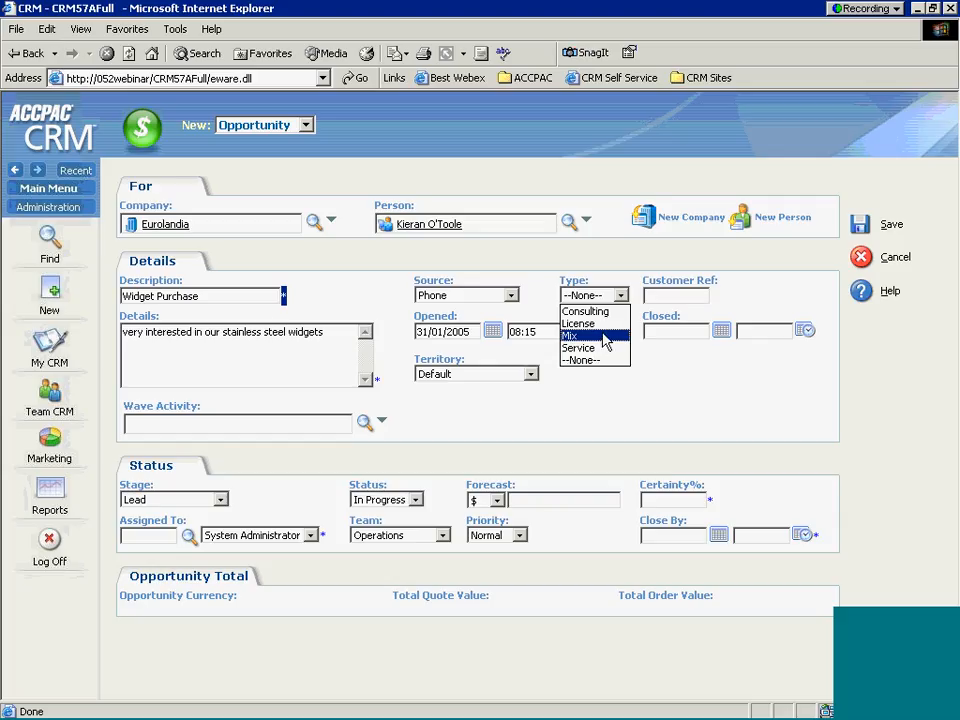
left_click(604, 337)
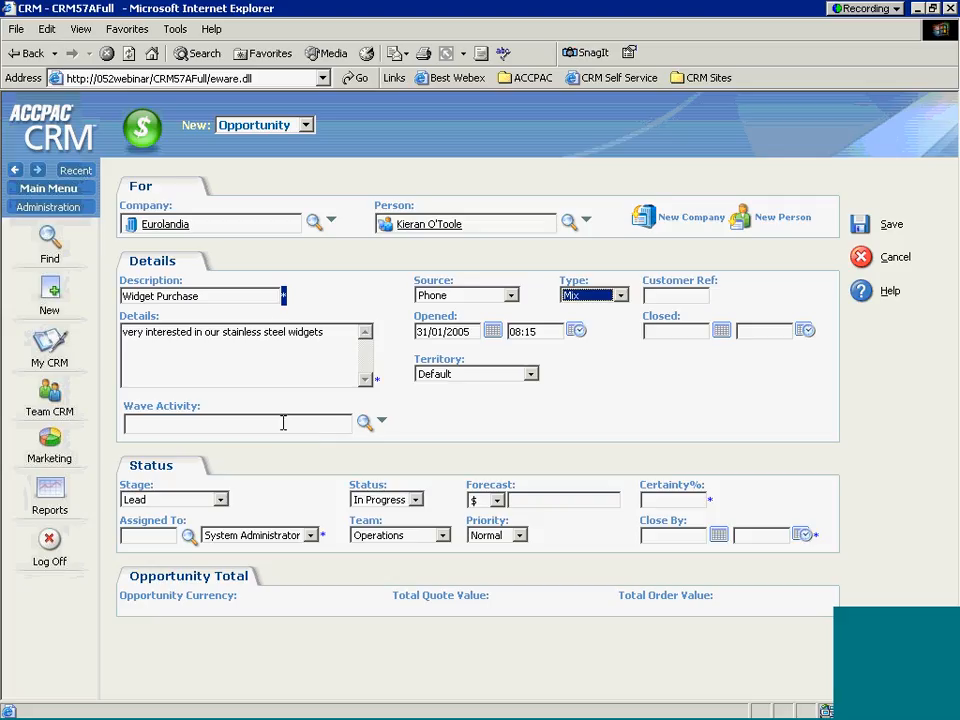
left_click(364, 425)
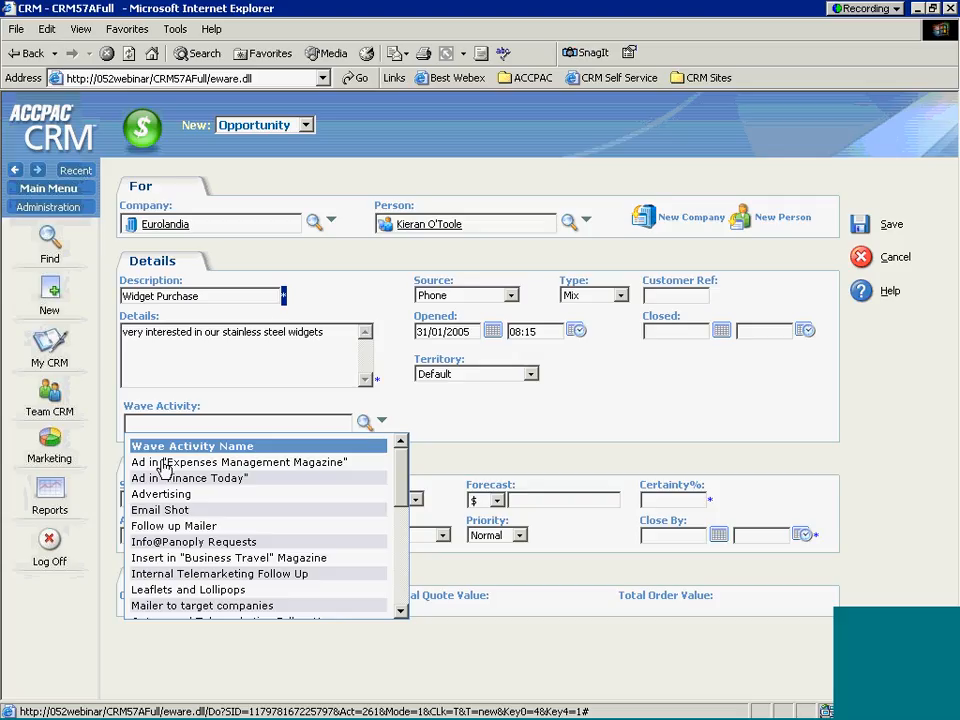
left_click(160, 510)
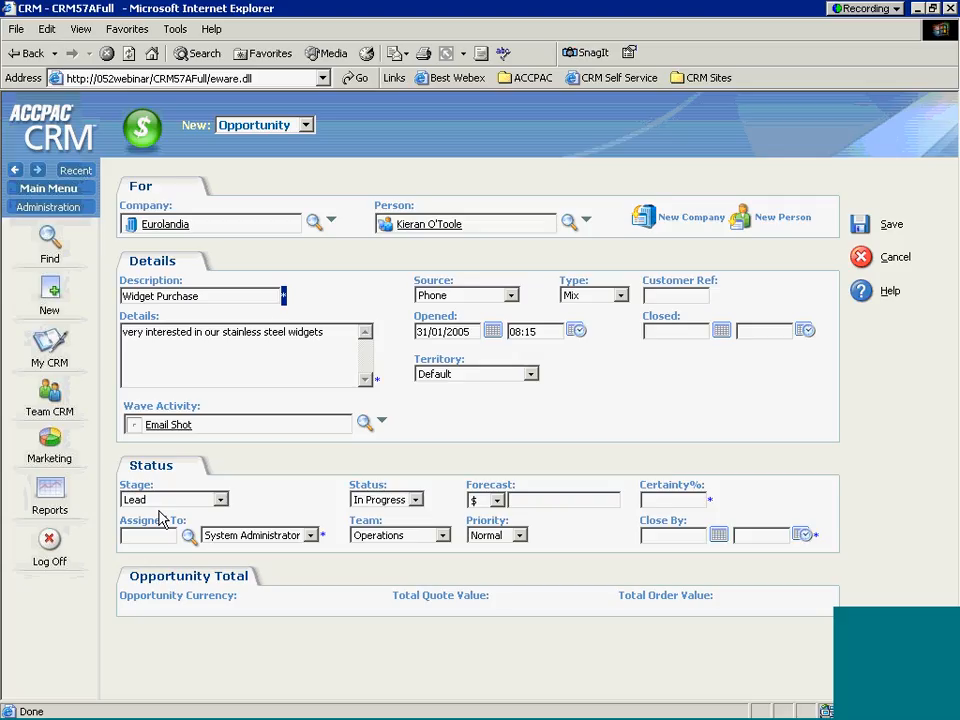
Enter a forecast of $100000 and a certainty of 15% in the opportunity's status details.
left_click(537, 441)
left_click(537, 496)
type("100000")
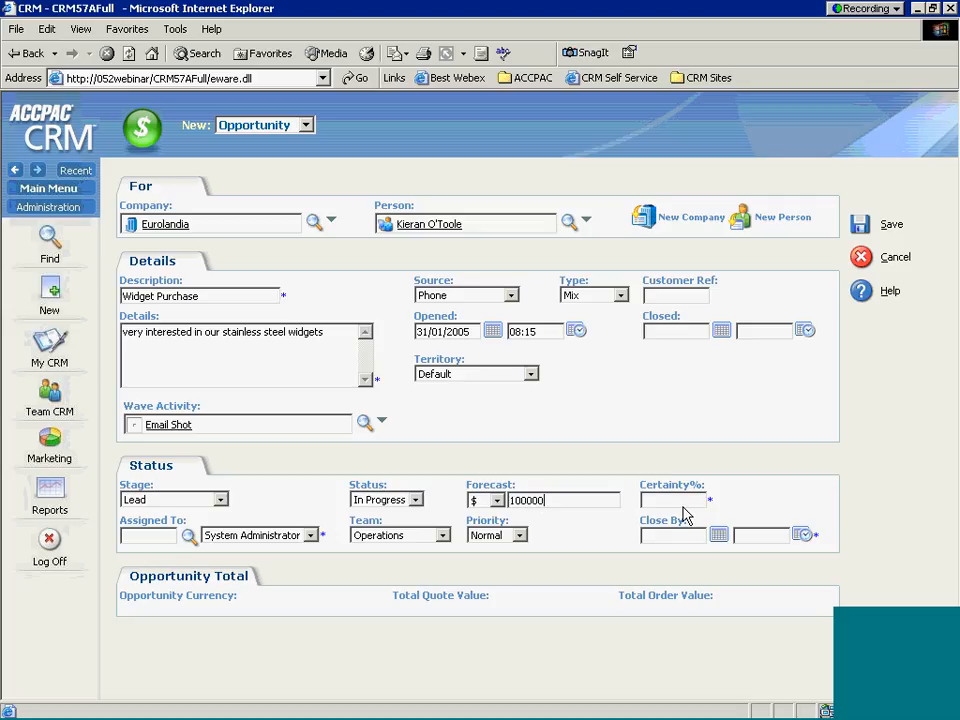
left_click(679, 501)
type("15")
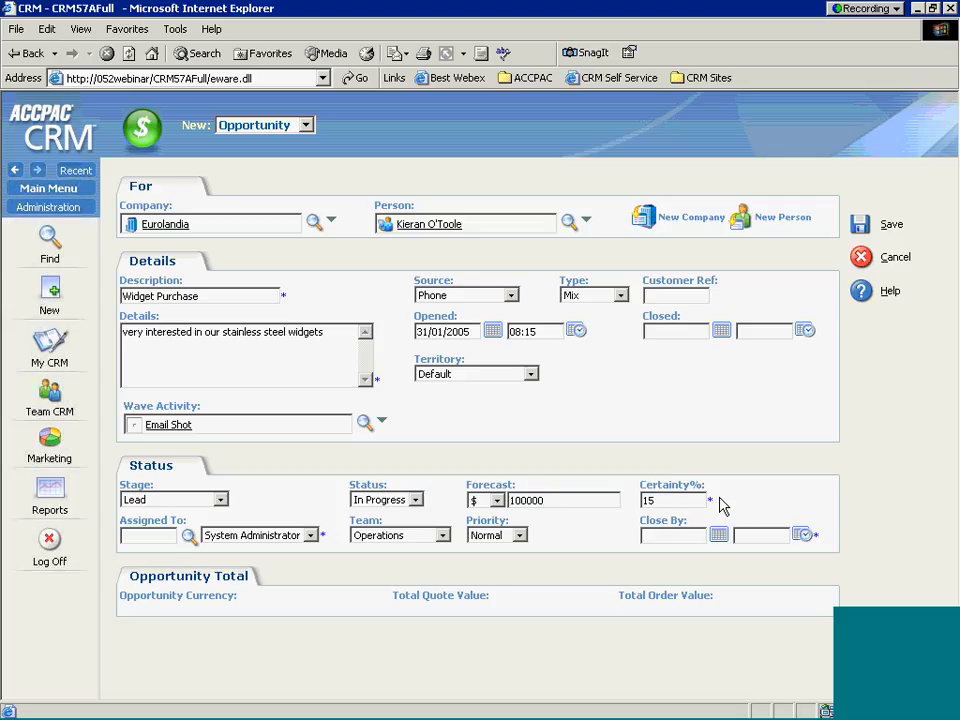
left_click_drag(718, 498, 703, 498)
Assign the opportunity to the Direct Sales team with a close-by date of 31/01/2005 and save it.
left_click(442, 535)
left_click(366, 561)
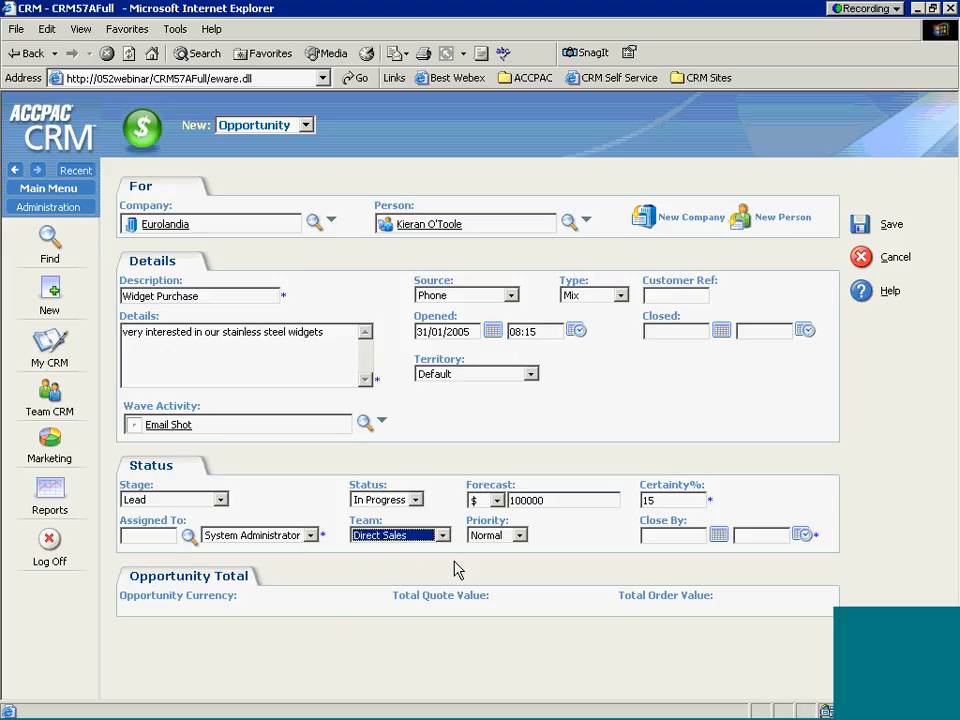
left_click(718, 537)
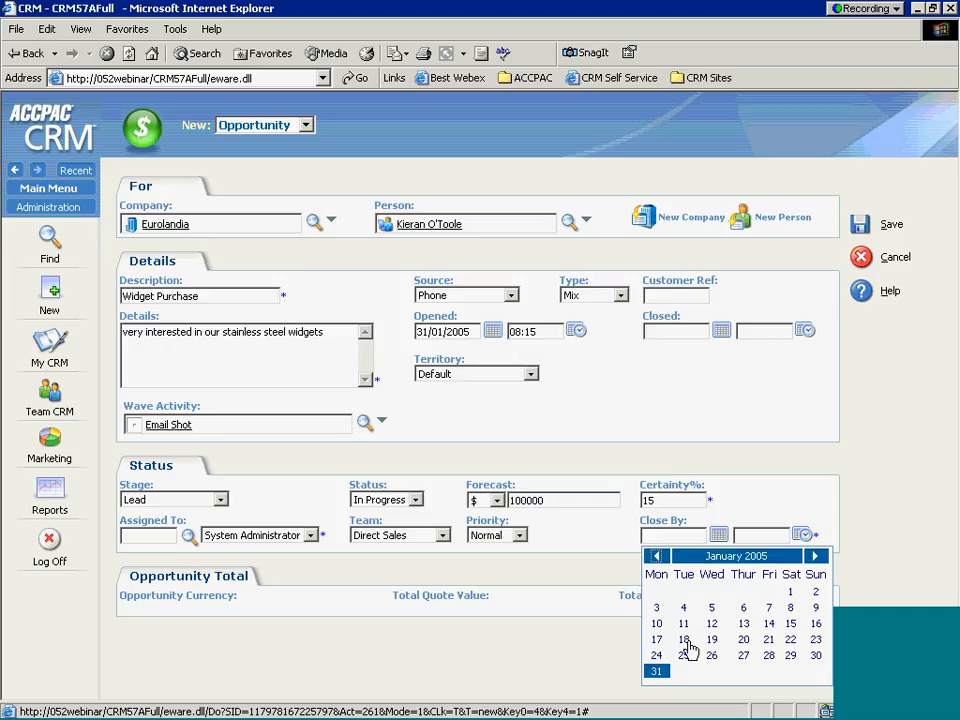
left_click(656, 671)
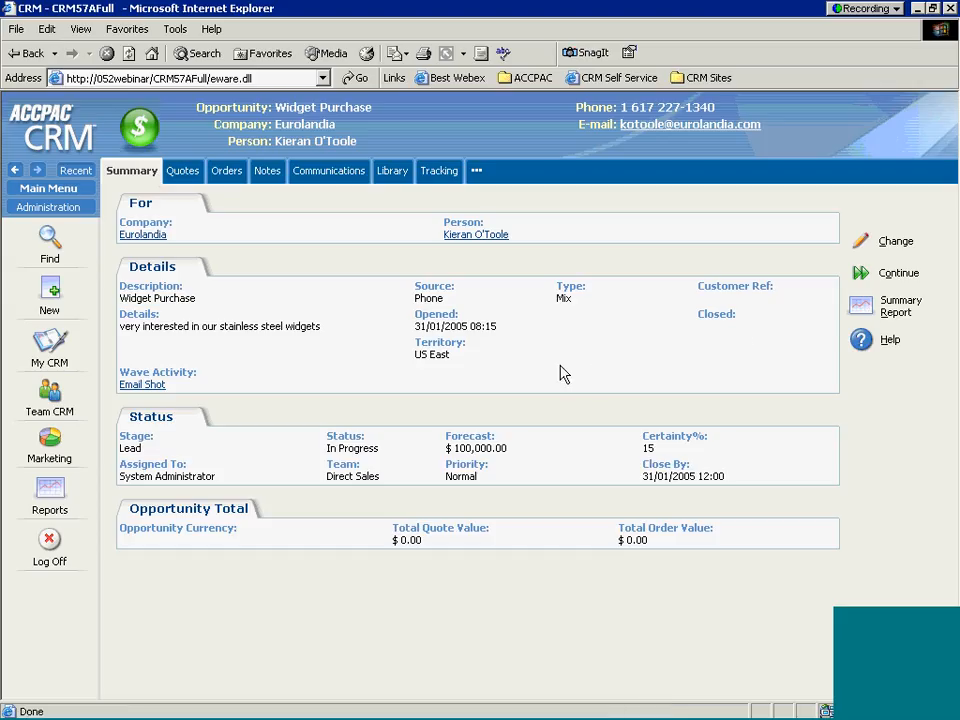
Leave the saved opportunity, return to the Opportunity Workflow in the administration area and enable the workflow.
left_click(862, 278)
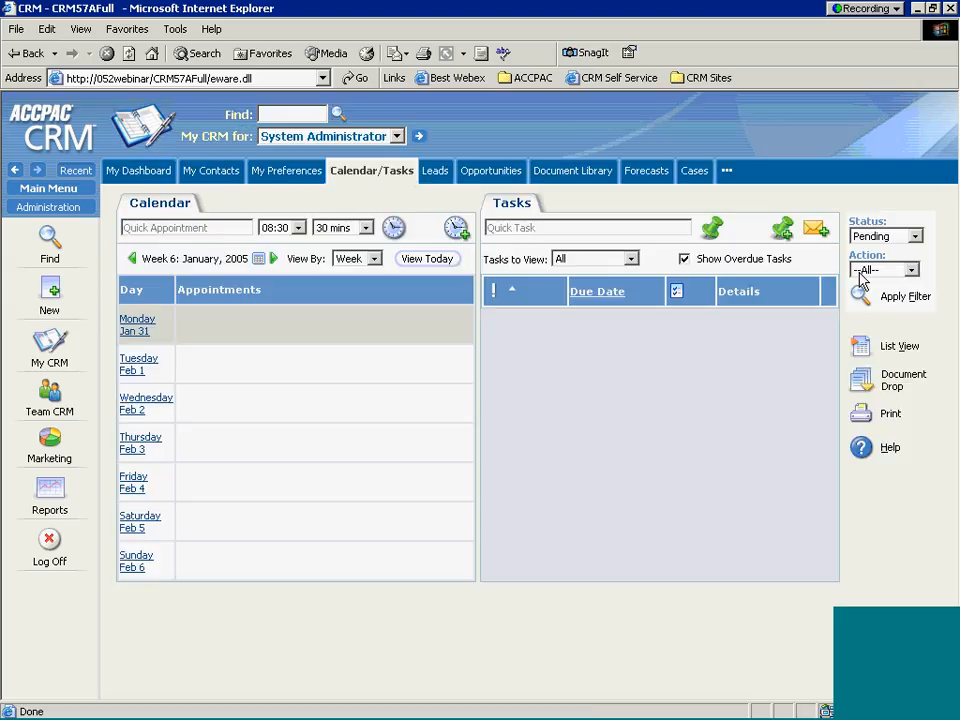
left_click(48, 207)
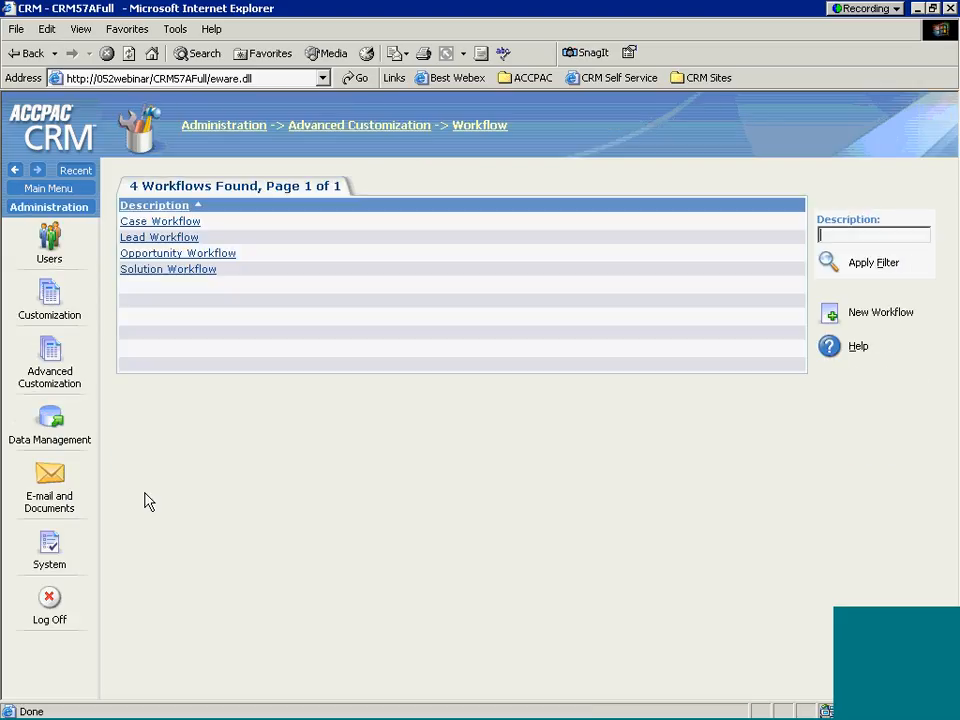
left_click(167, 267)
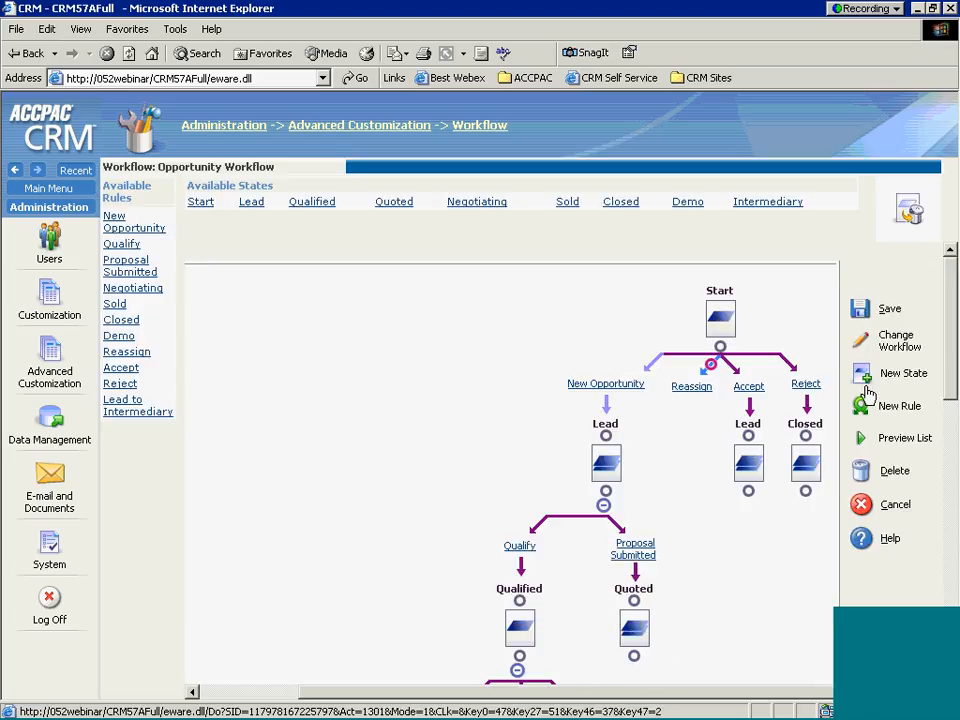
left_click(858, 346)
left_click(588, 232)
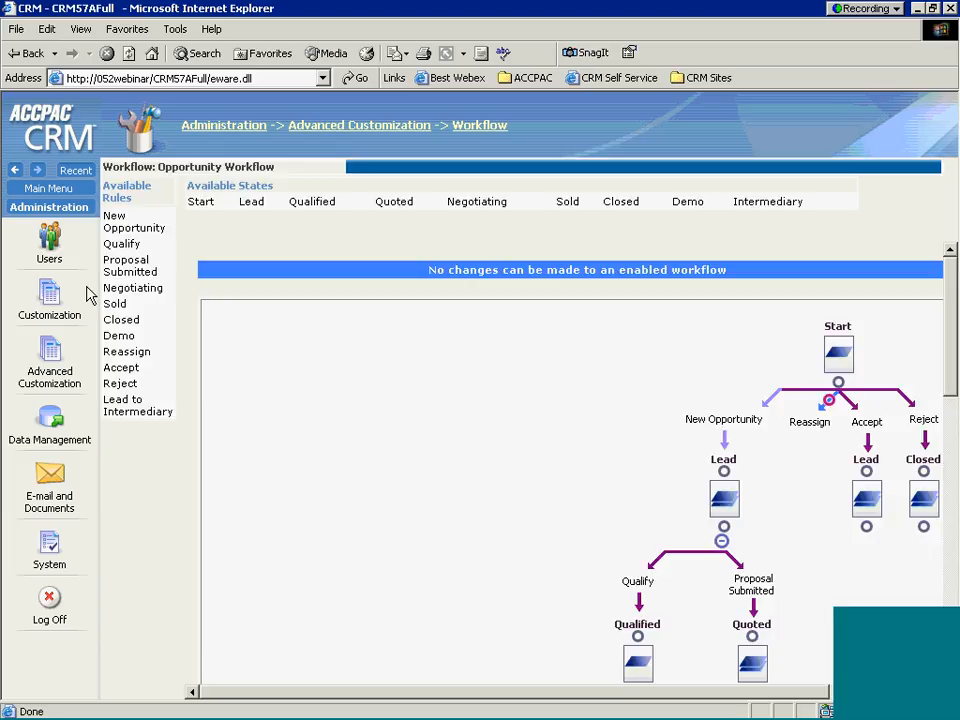
Start another opportunity from the main menu for the company Eurolandia, choosing the second listed contact as its person.
left_click(55, 187)
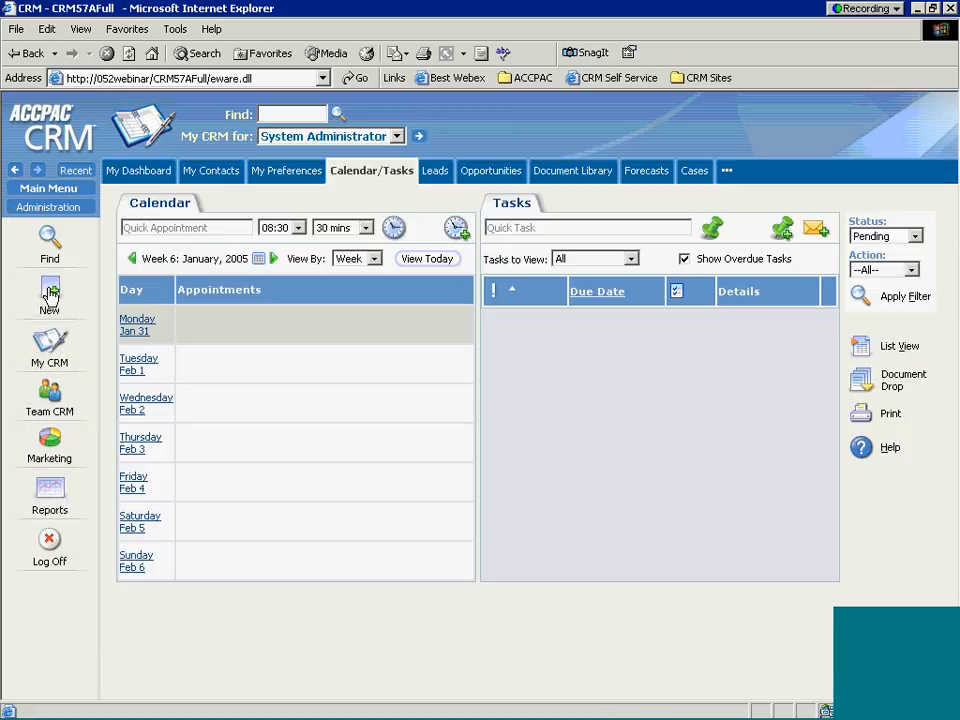
left_click(48, 288)
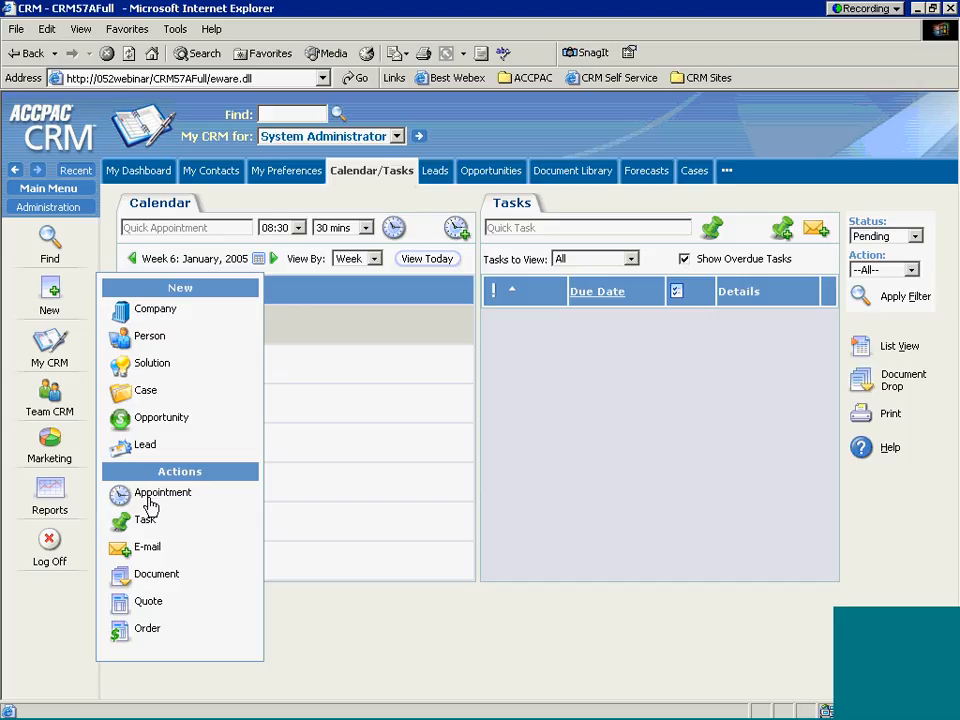
left_click(148, 422)
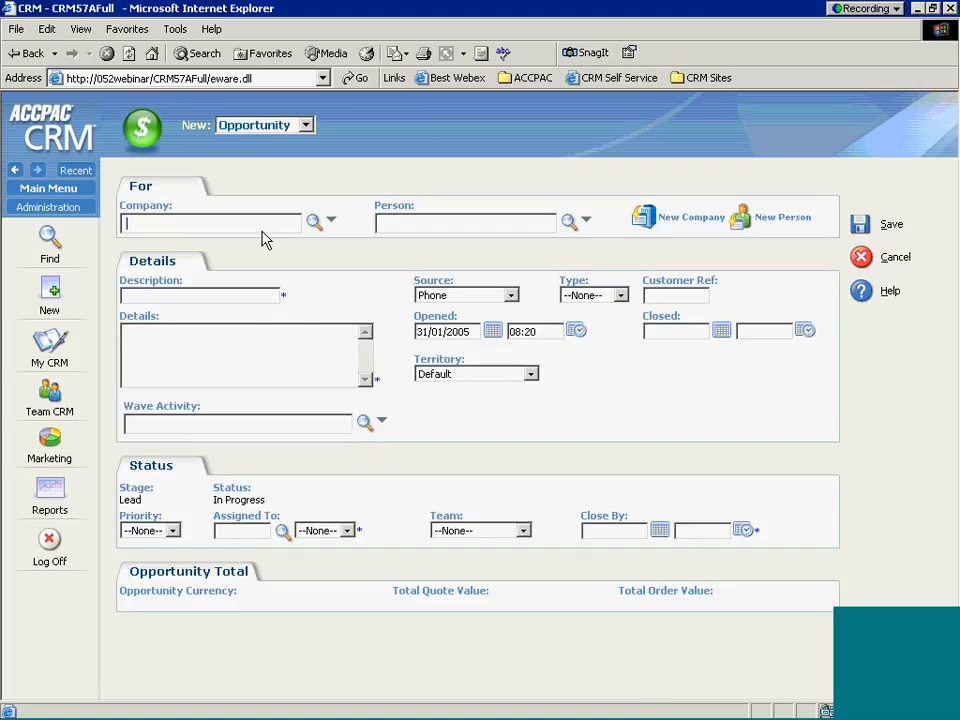
type("eur")
left_click(312, 223)
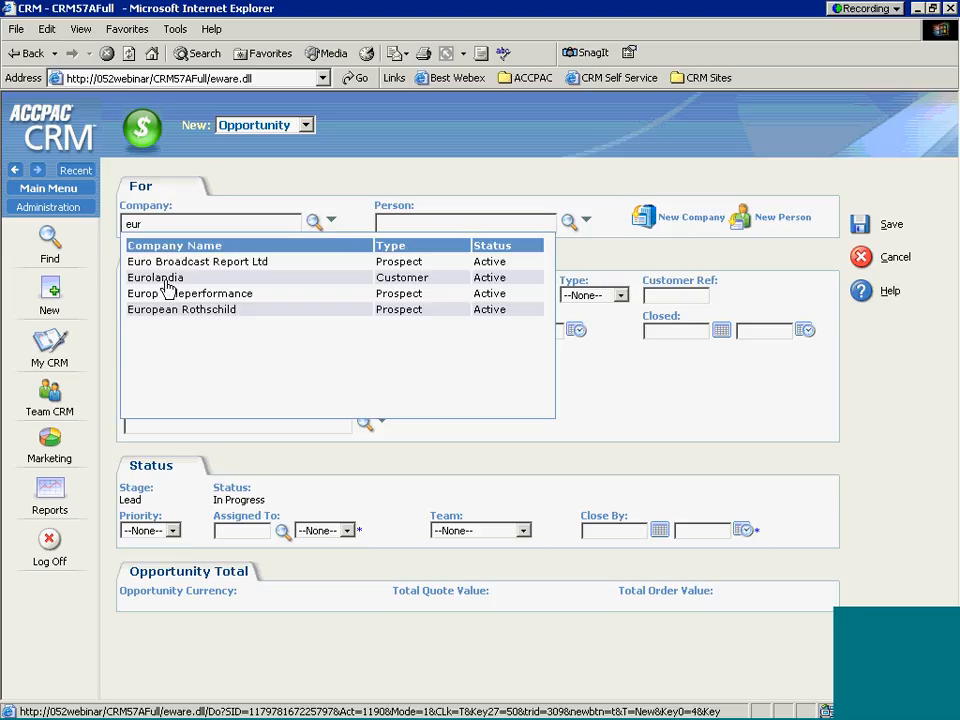
left_click(330, 297)
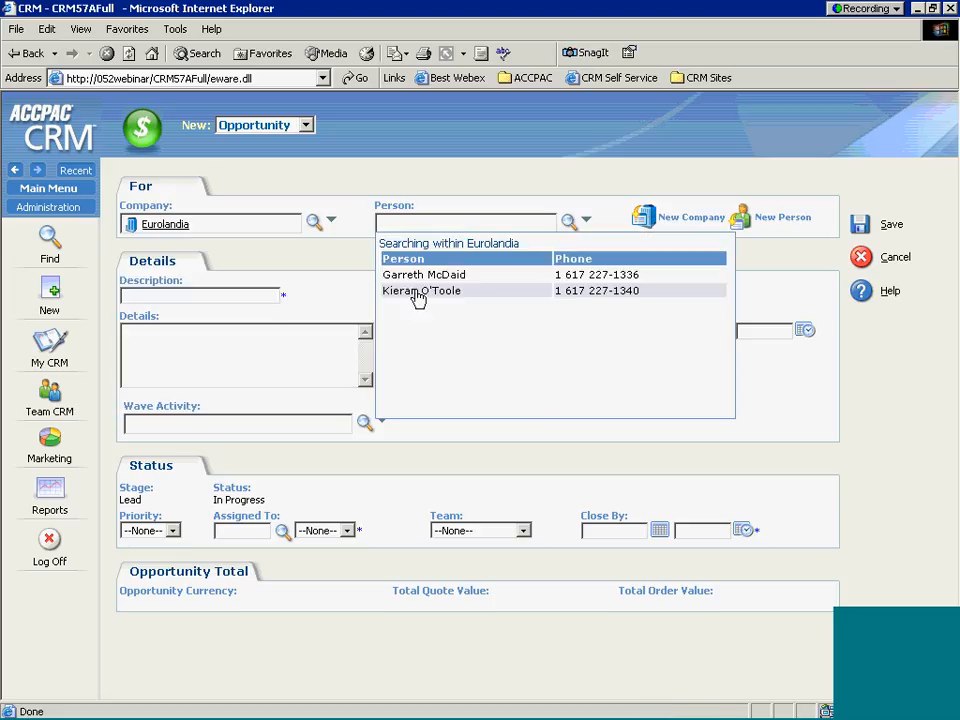
left_click(420, 300)
Describe the new opportunity as "Widgets 10000" and enter the details "customer wants widgets".
left_click(223, 294)
type("Wi")
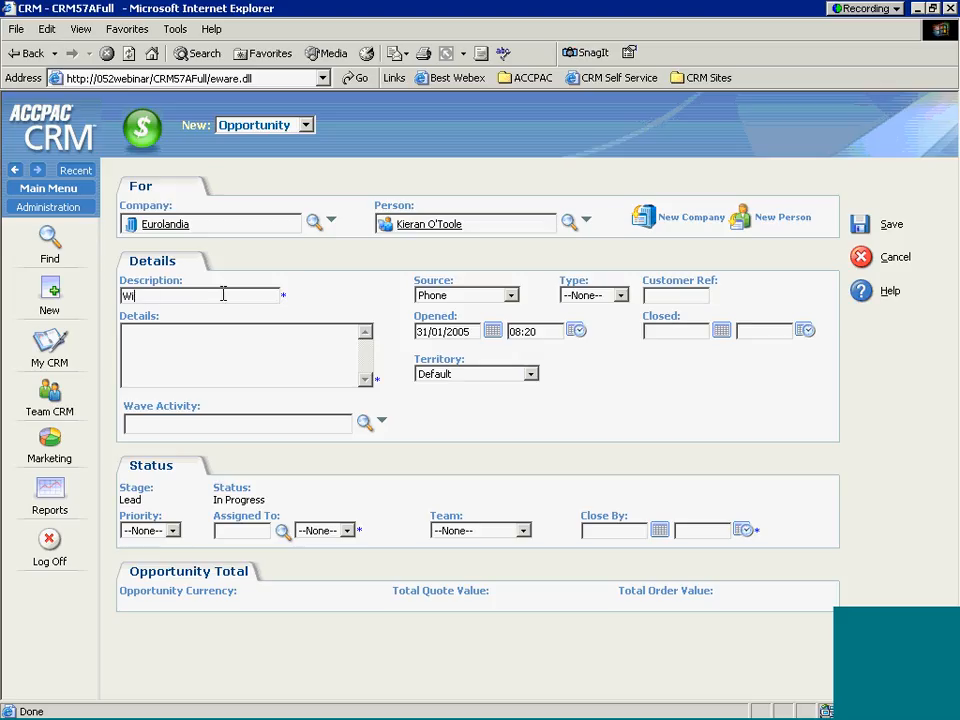
type("dgets 10000")
left_click(252, 335)
type("customer ")
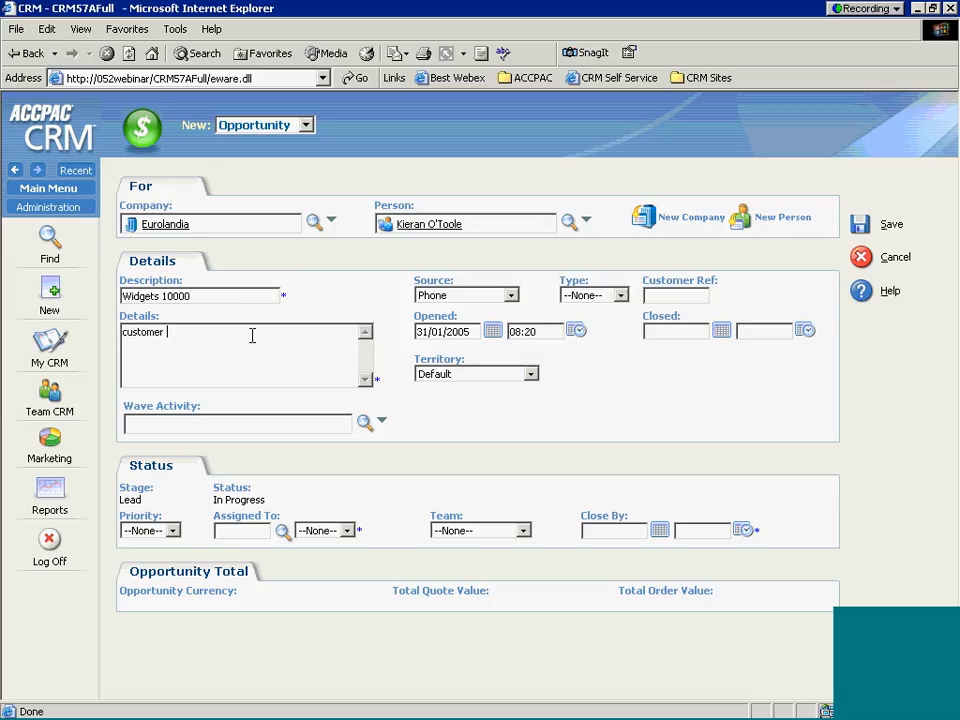
type("wants widgest")
key("BackSpace")
key("BackSpace")
type("ts")
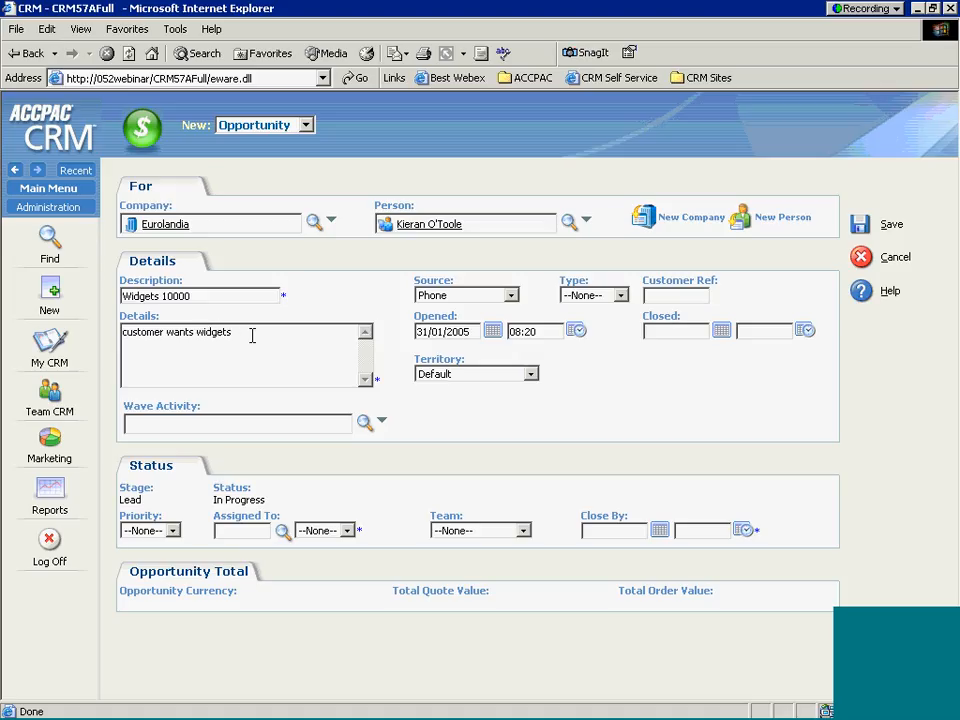
Set the new opportunity's wave activity to Advertising and its priority to Normal.
left_click(367, 425)
left_click(169, 500)
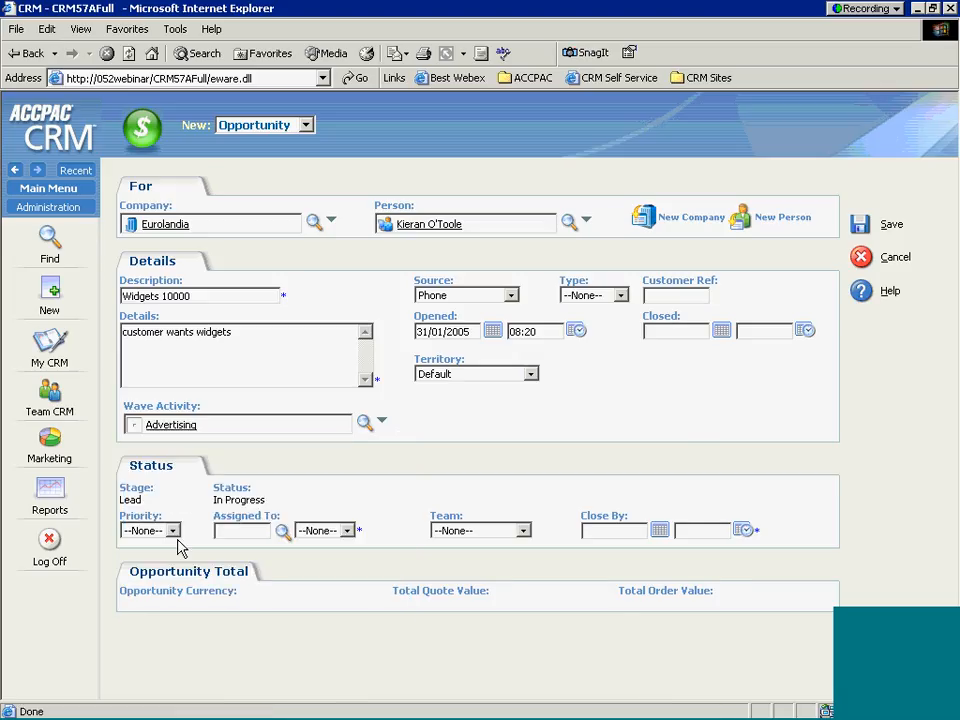
left_click(175, 533)
left_click(150, 560)
Assign the new opportunity to System Administrator and the Direct Sales team, with a close-by date of 31/01/2005.
left_click(242, 531)
type("admi")
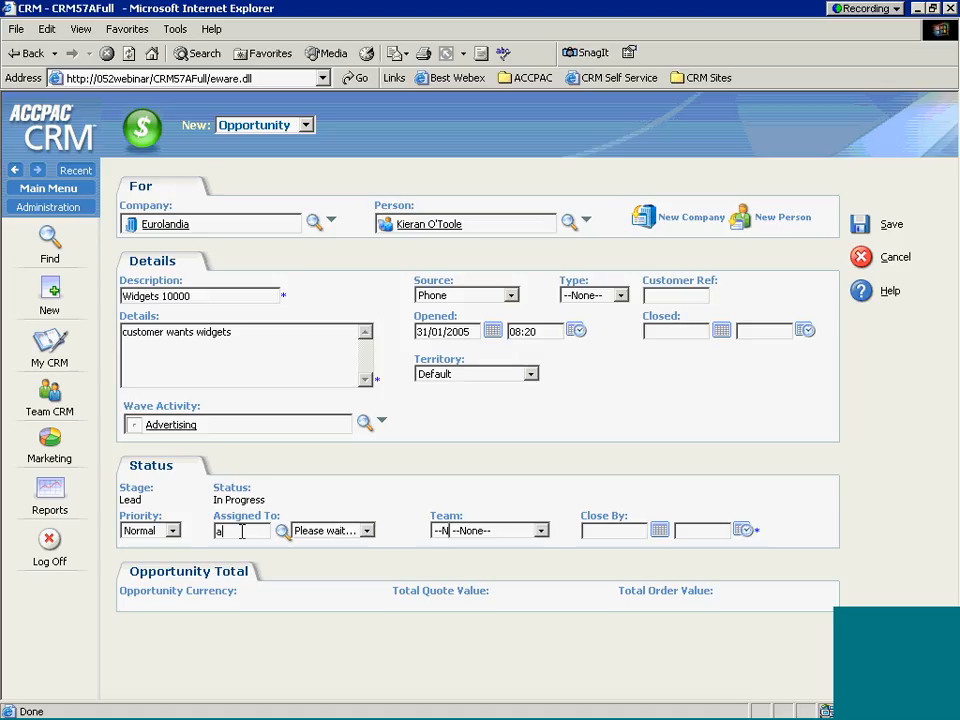
left_click(562, 531)
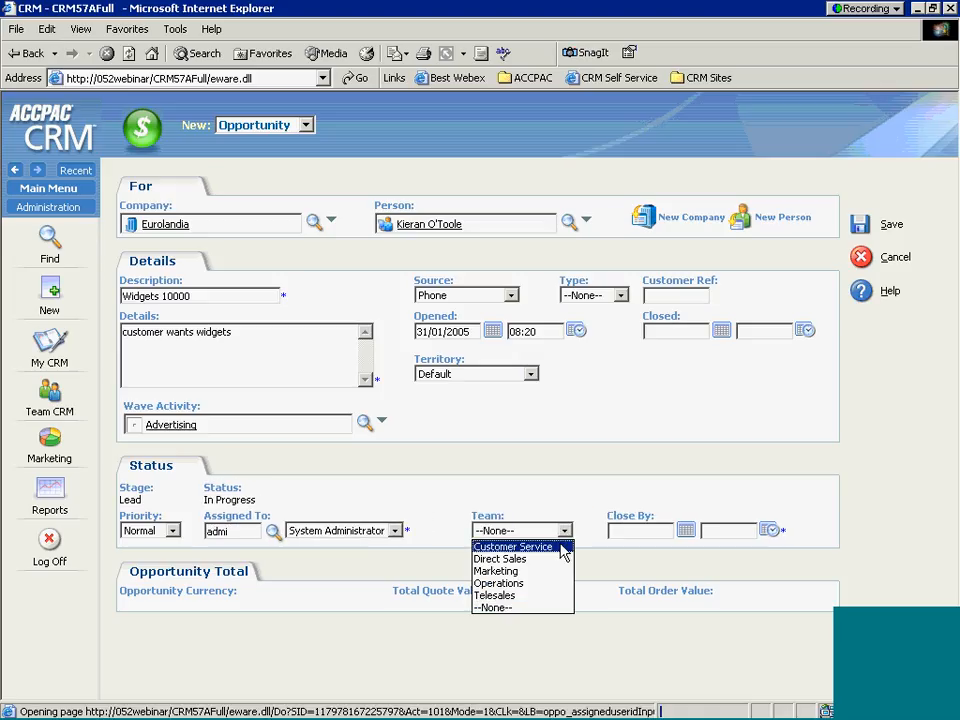
left_click(530, 559)
left_click(686, 530)
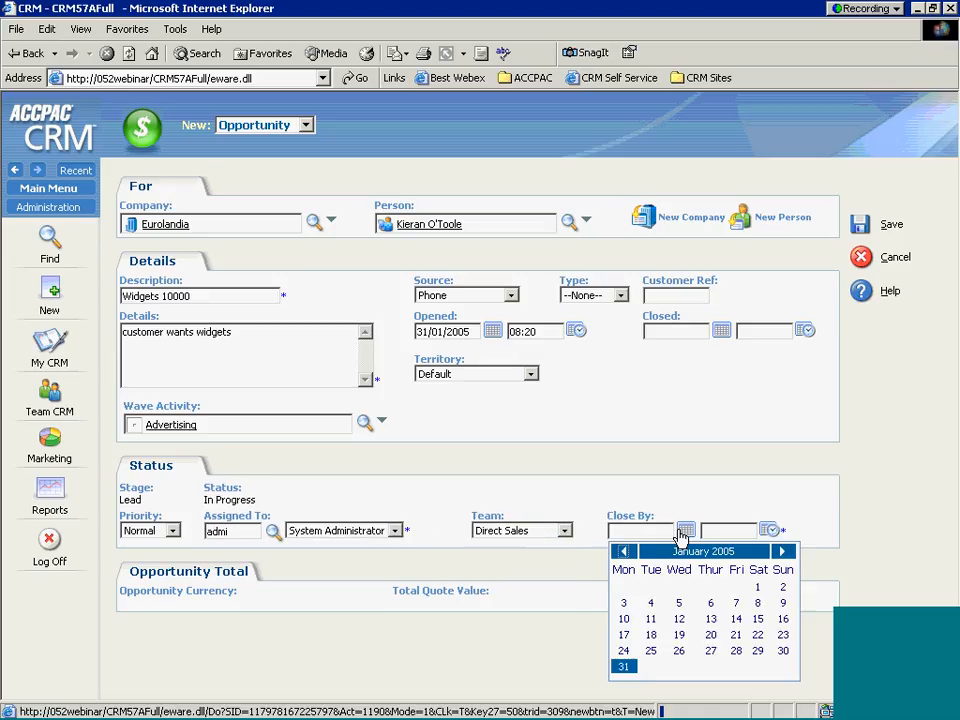
left_click(624, 666)
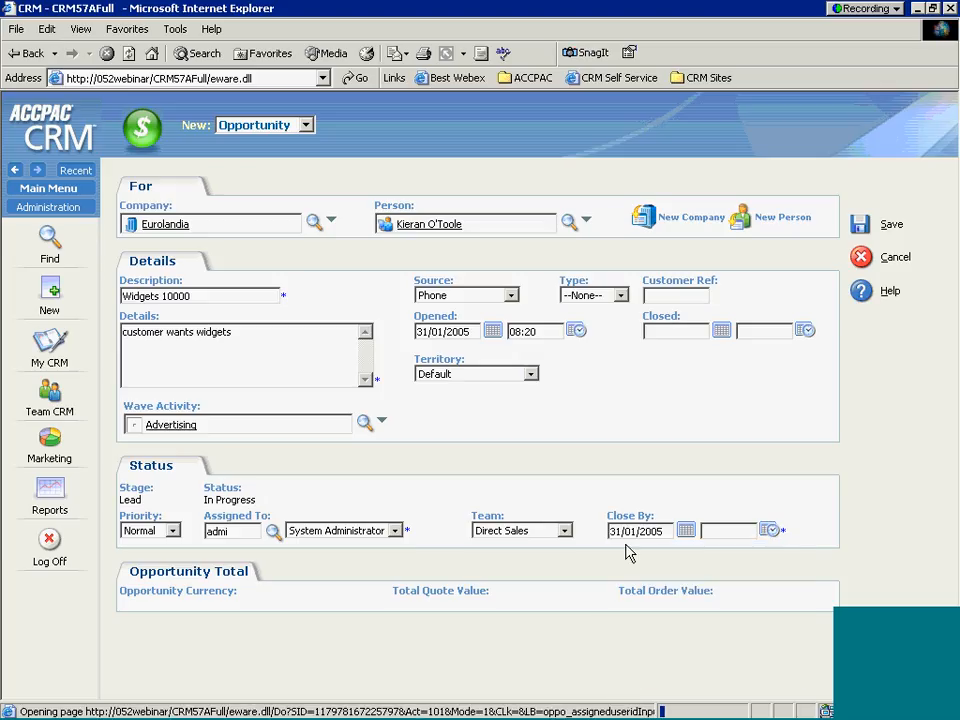
Save the new Widgets 10000 opportunity and check the territory assigned on its summary.
left_click(862, 226)
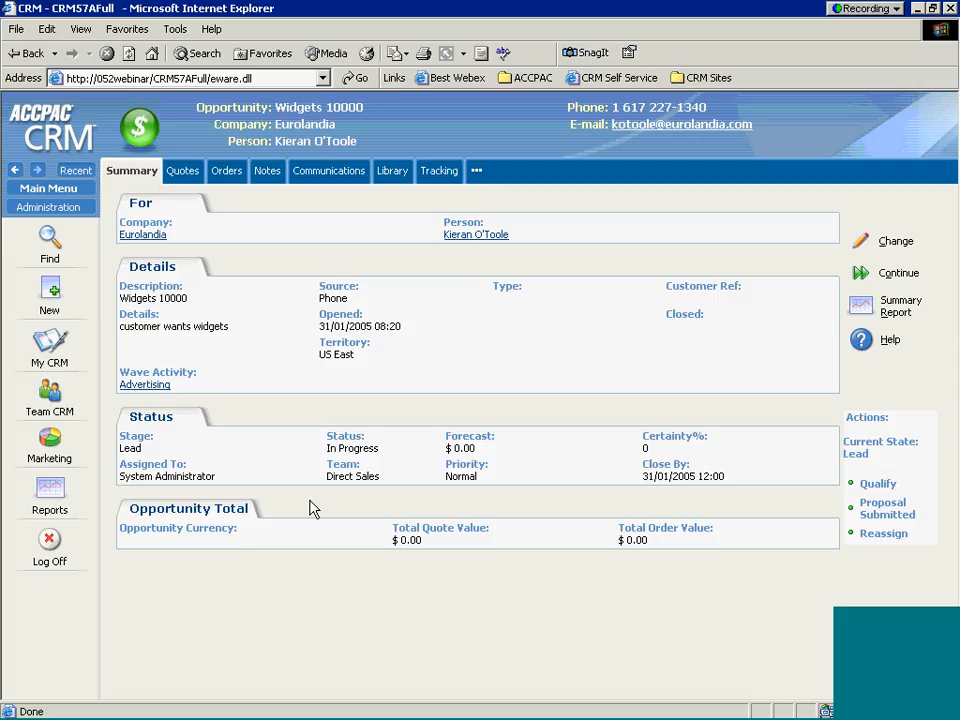
left_click_drag(374, 357, 320, 343)
left_click(361, 362)
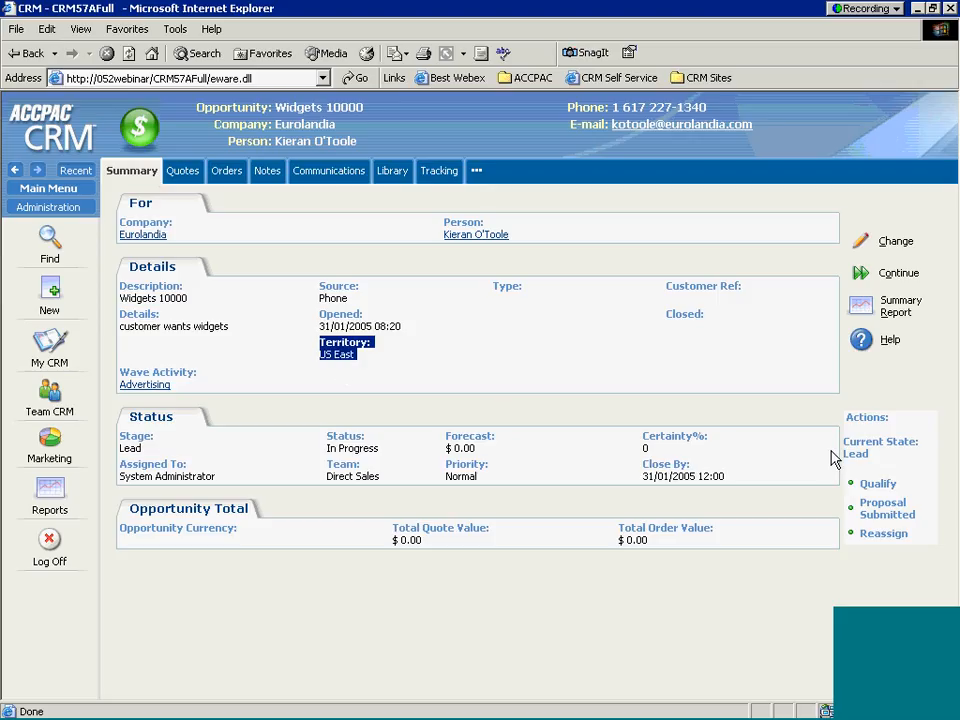
left_click(884, 567)
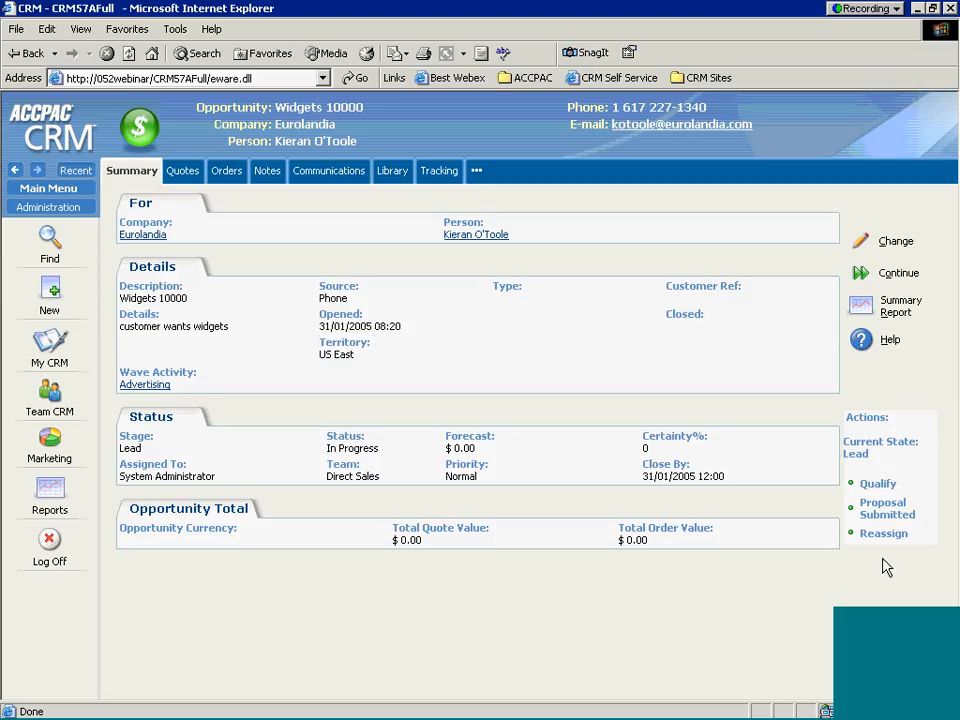
Qualify the opportunity with the tracking note "wants onsite demo of widgets", save it and check its current workflow state.
left_click(875, 488)
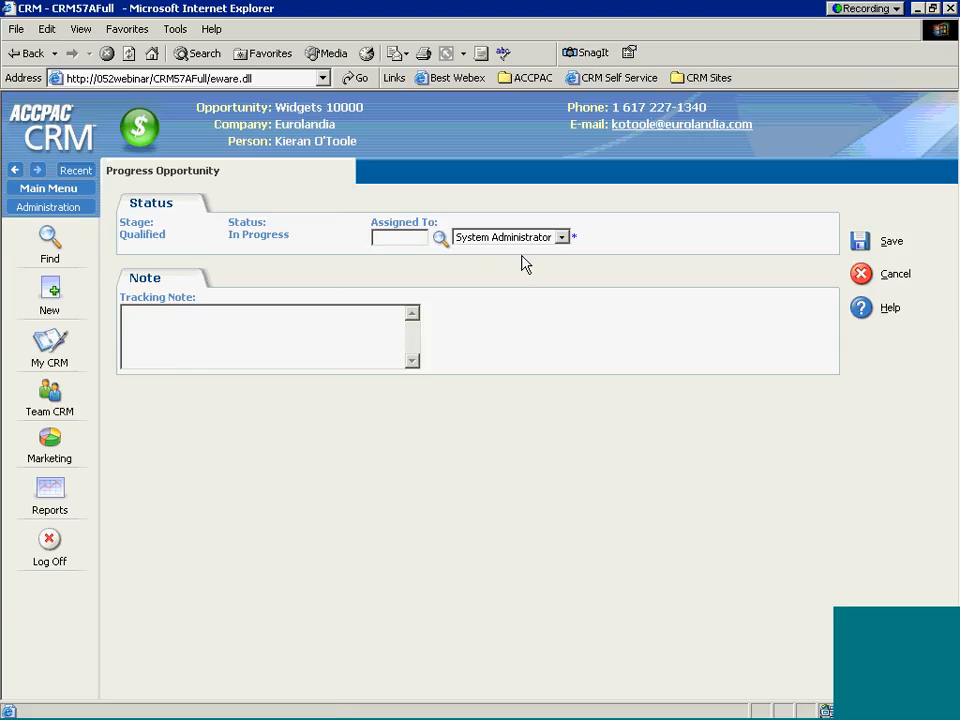
left_click(371, 346)
type("wants onsite demo of w")
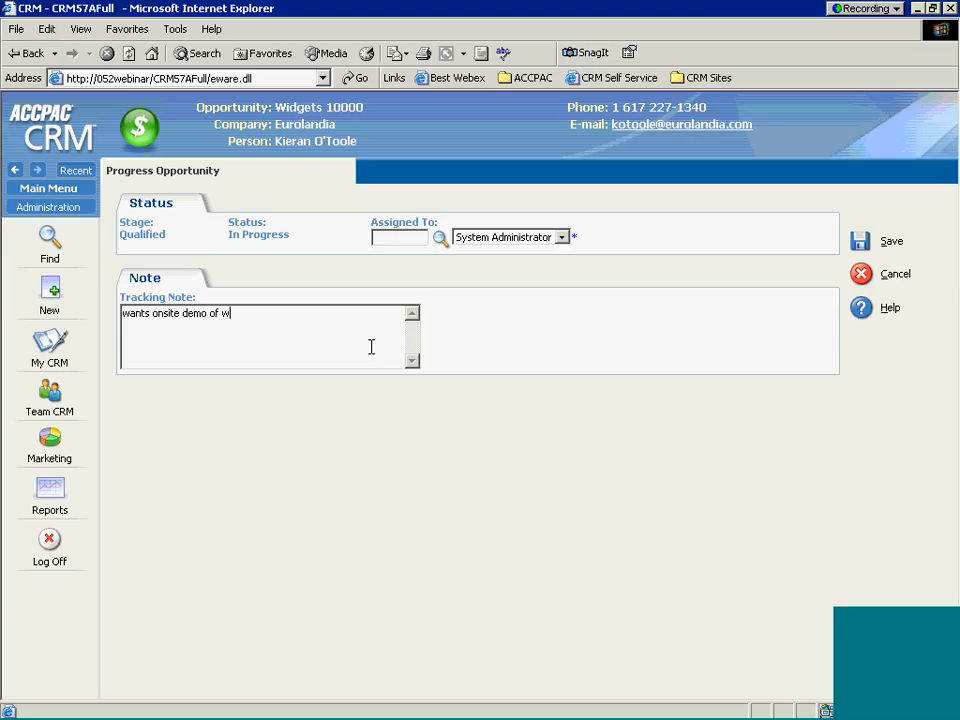
type("idgets")
left_click(859, 241)
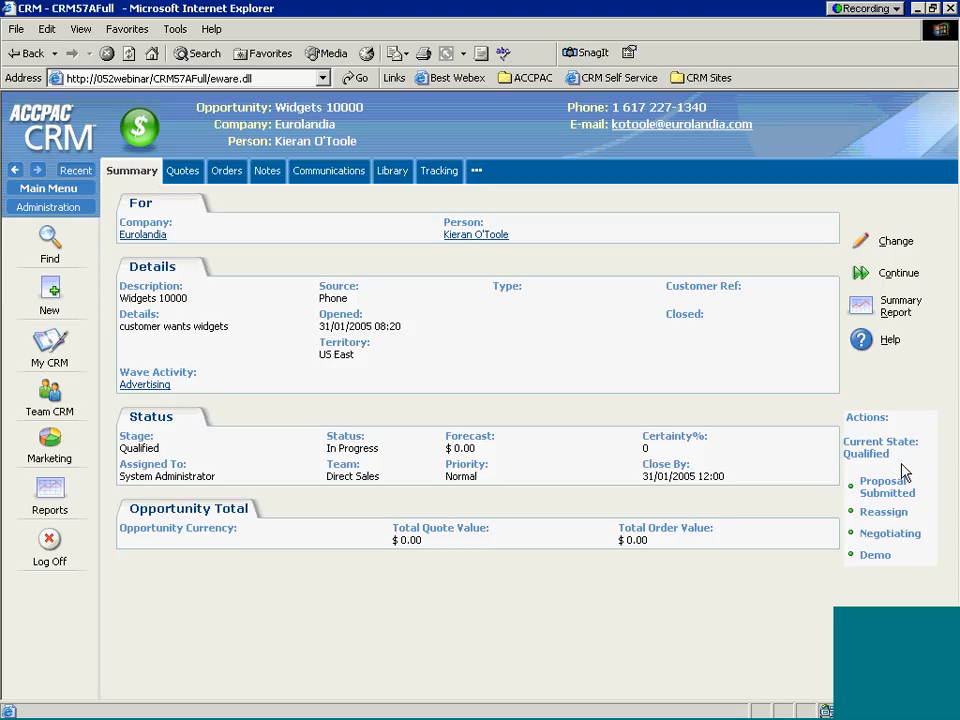
left_click_drag(898, 457, 845, 441)
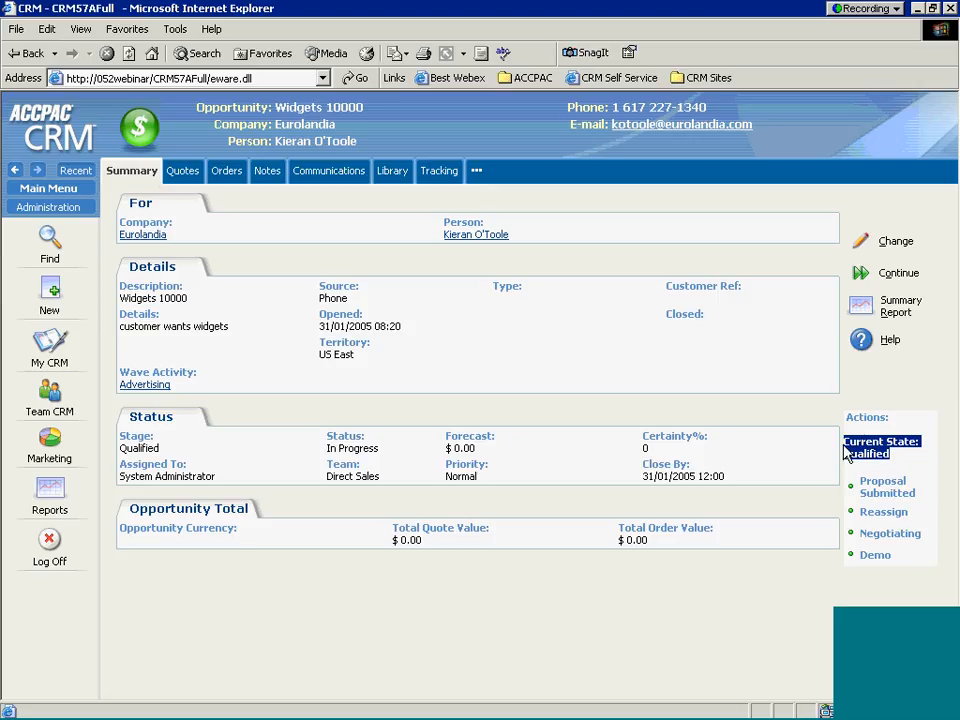
Start the Demo workflow action on the opportunity, setting the certainty to 25% and the forecast to $15000.
left_click(873, 558)
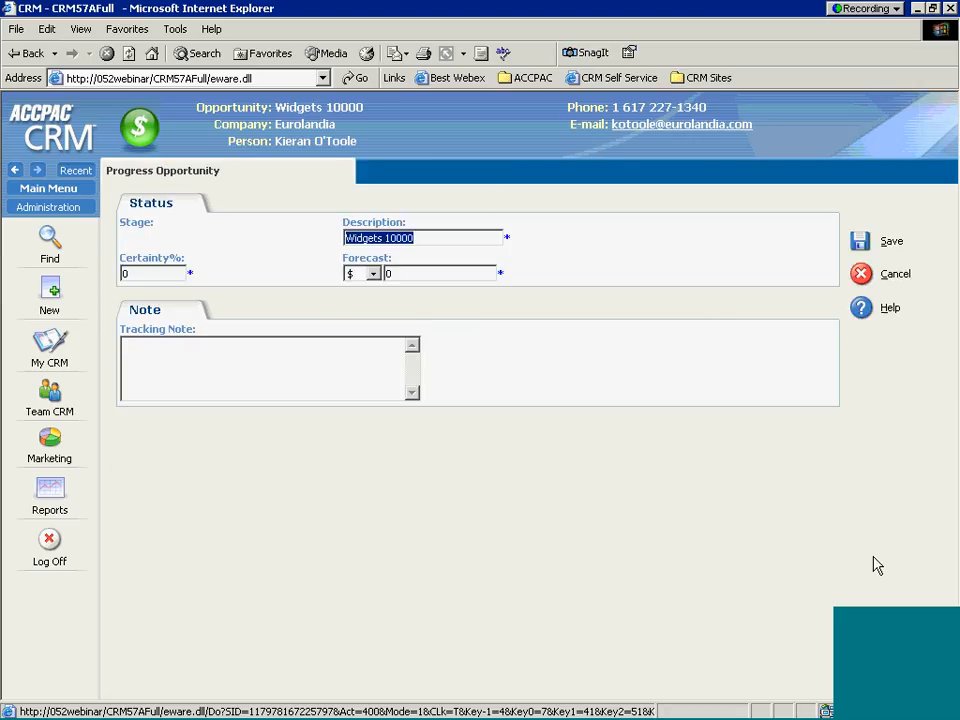
left_click(124, 274)
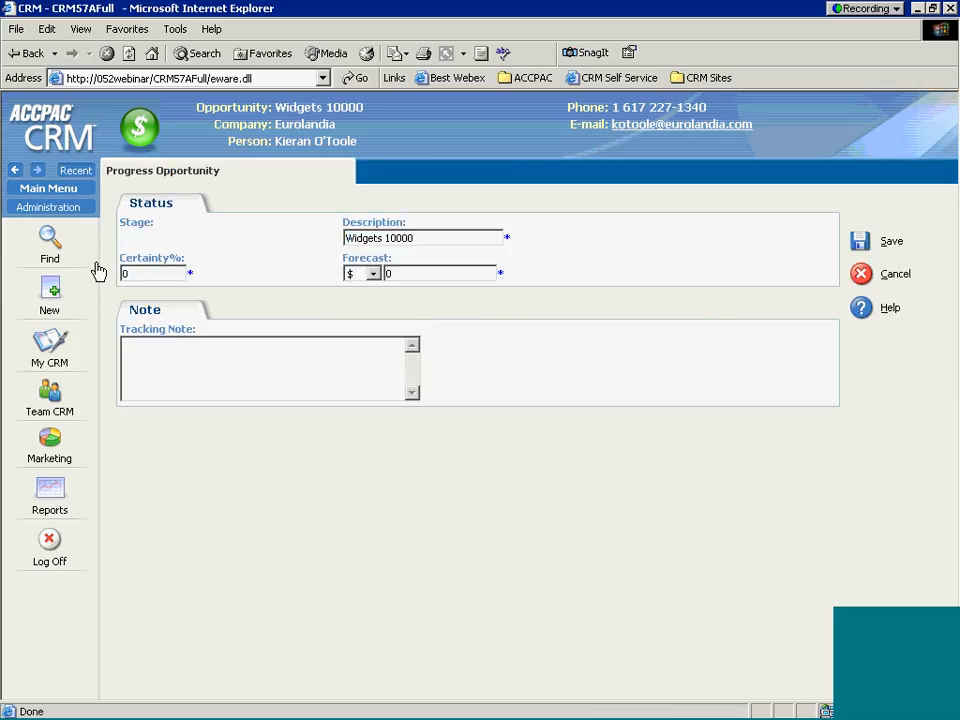
type("25")
left_click(420, 276)
type("15000")
Add the tracking note "onsite demo went well" and save the Demo progress.
left_click(319, 373)
type("onstie")
key("BackSpace")
key("BackSpace")
key("BackSpace")
type("ite demo wne")
key("BackSpace")
key("BackSpace")
type("ent well")
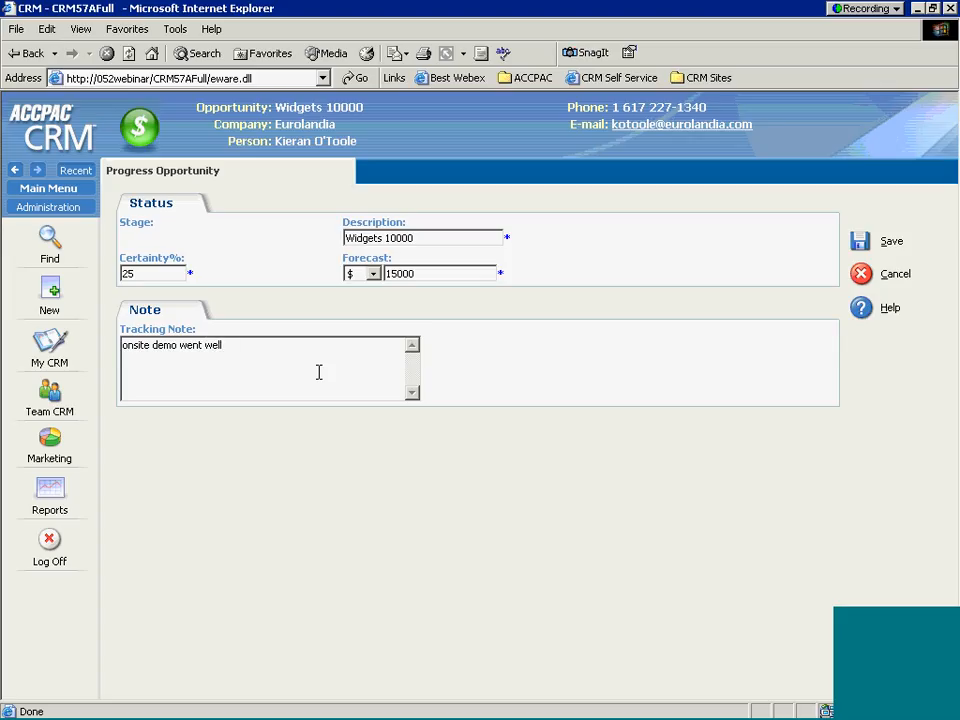
left_click(862, 245)
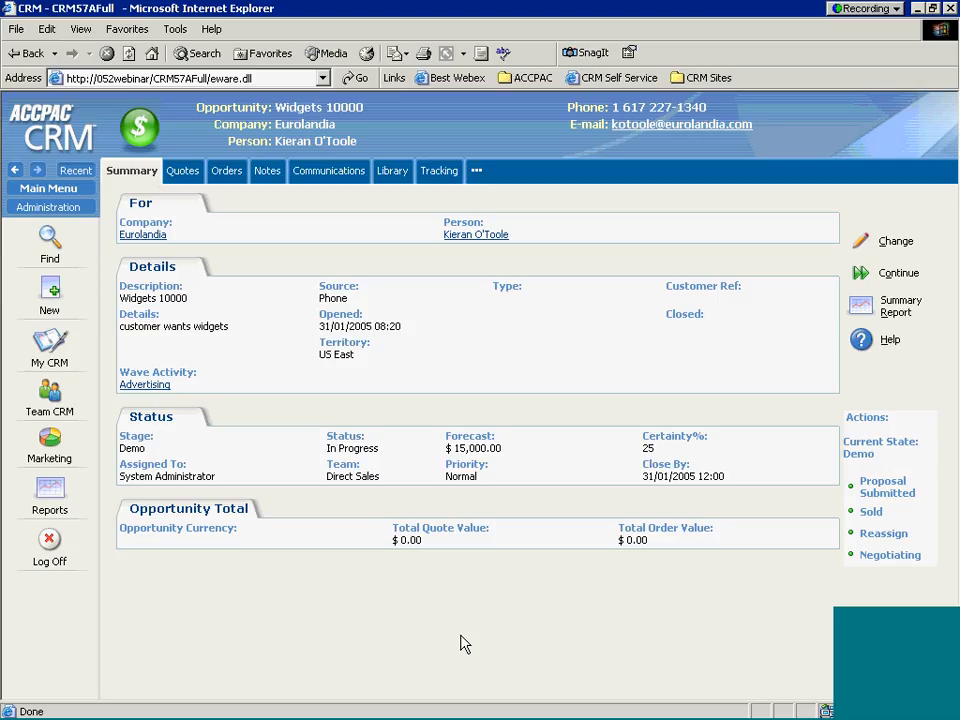
Progress the opportunity to Sold with a forecast of $225000 and save it.
mouse_move(47, 290)
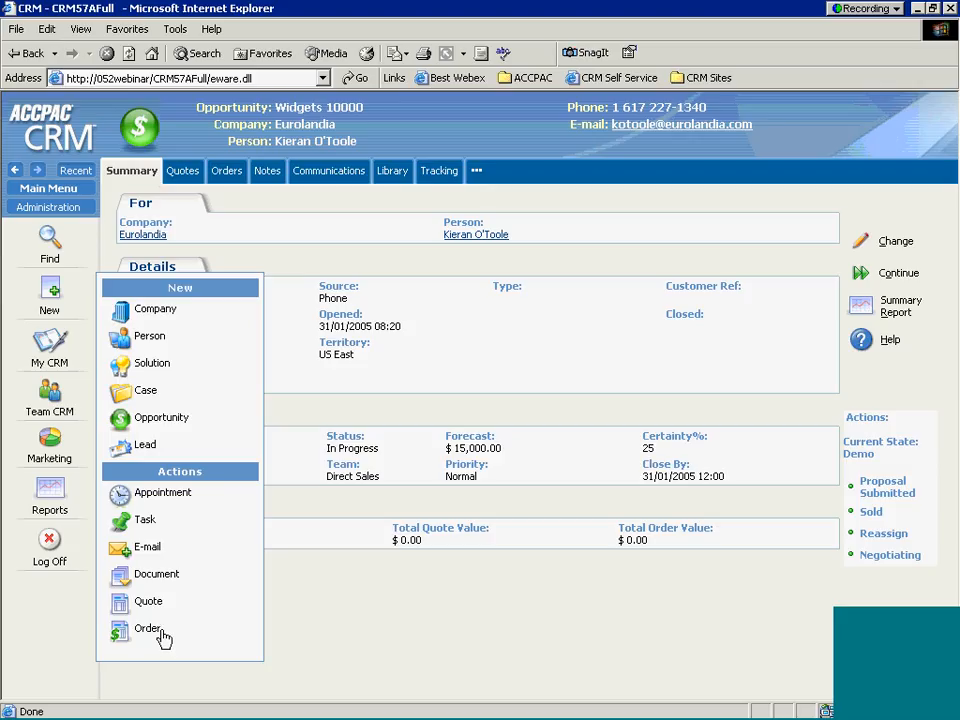
left_click(871, 512)
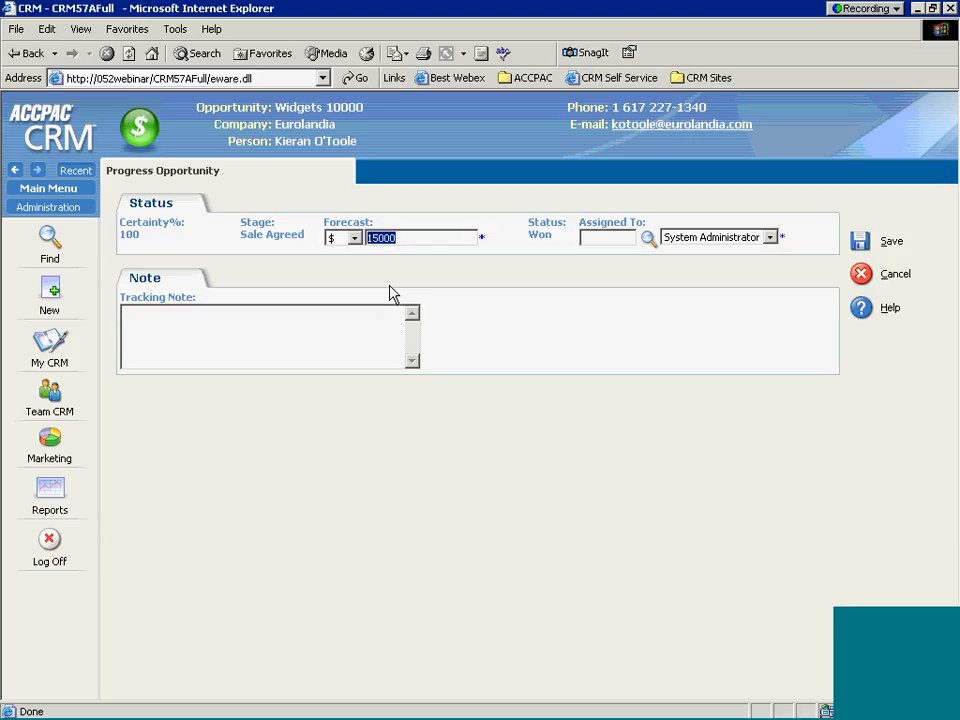
type("225000")
left_click(862, 243)
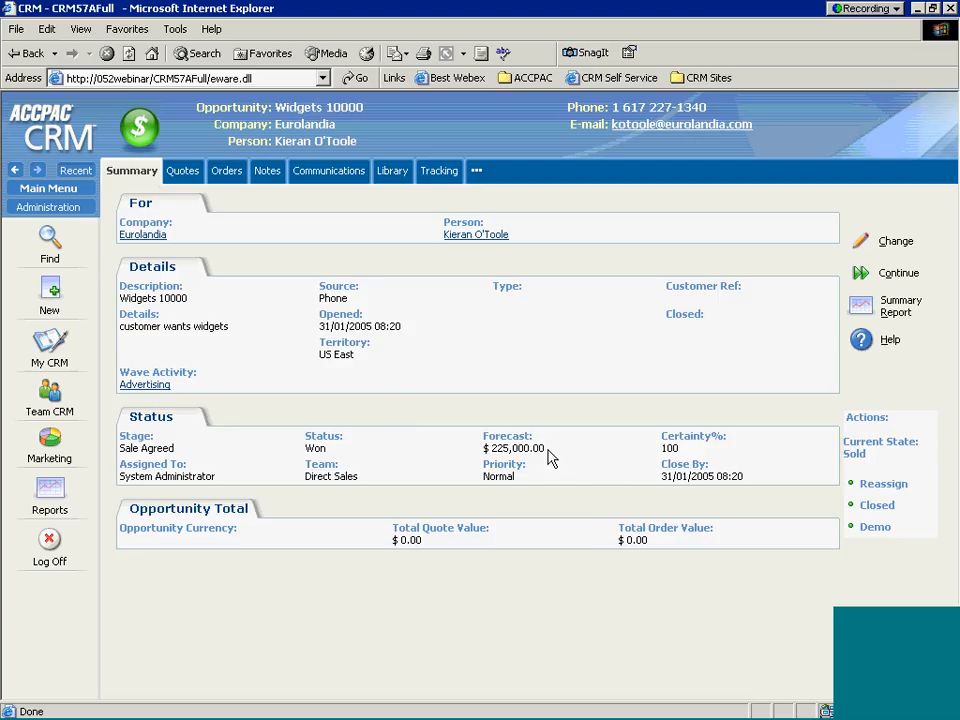
Open the opportunity's tracking history to review its workflow progress.
left_click(434, 171)
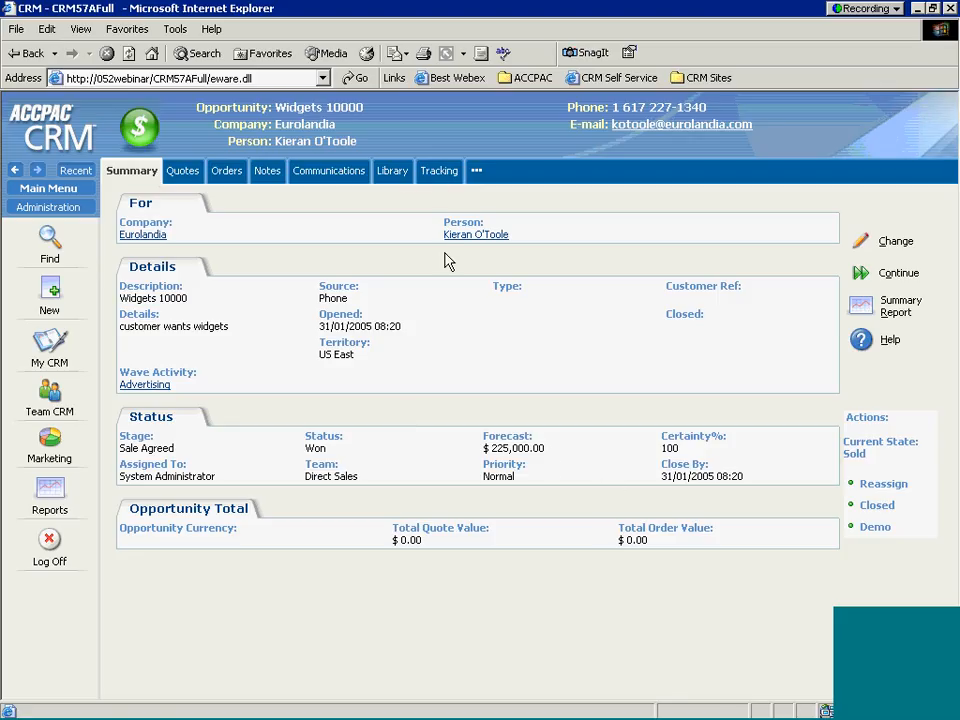